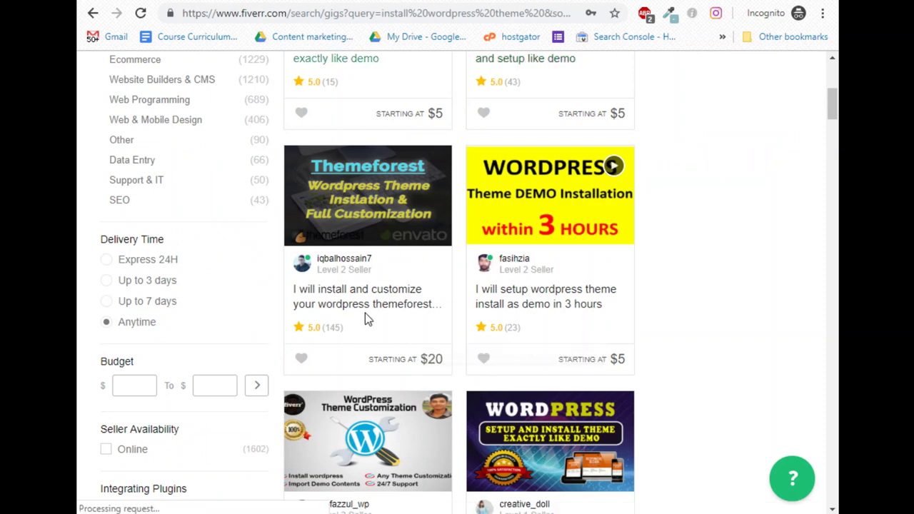
# Browse the Fiverr search results for gigs offering WordPress theme installation.
pyautogui.click(540, 314)
pyautogui.scroll(-3, 527, 318)
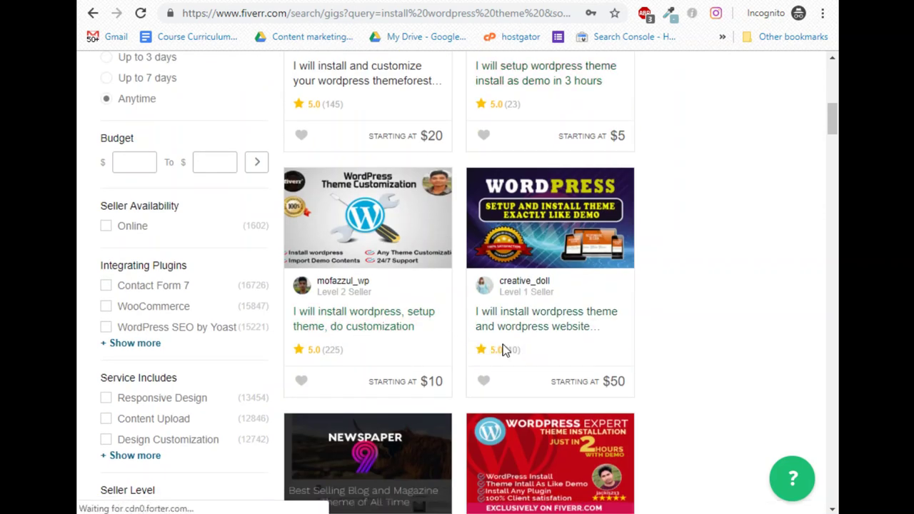
pyautogui.scroll(-3, 542, 340)
pyautogui.scroll(-3, 518, 355)
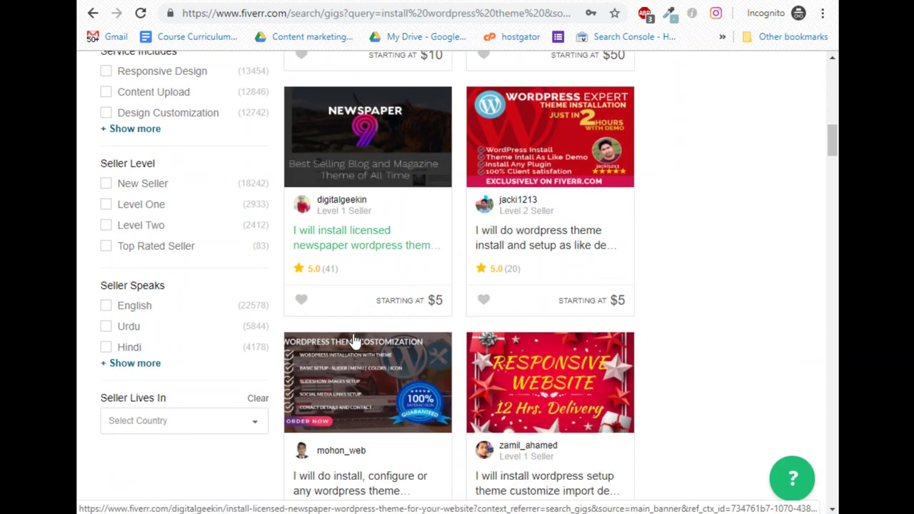
pyautogui.scroll(-3, 385, 425)
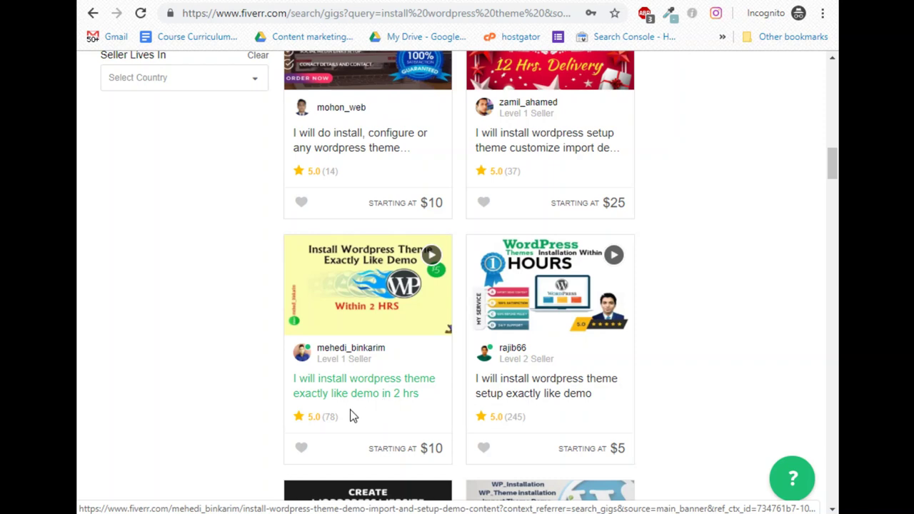
# Switch to the Chrome window with the Neptune theme demo site and look through its home page.
pyautogui.moveTo(245, 512)
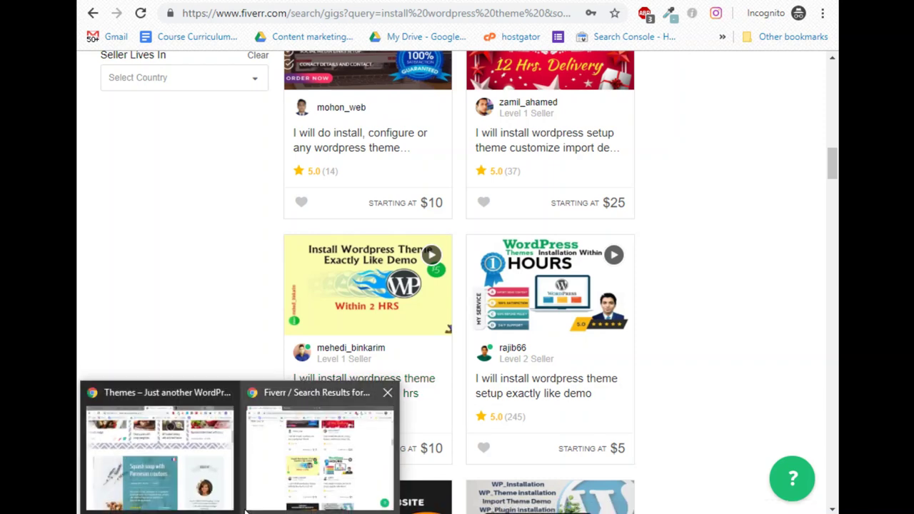
pyautogui.click(165, 463)
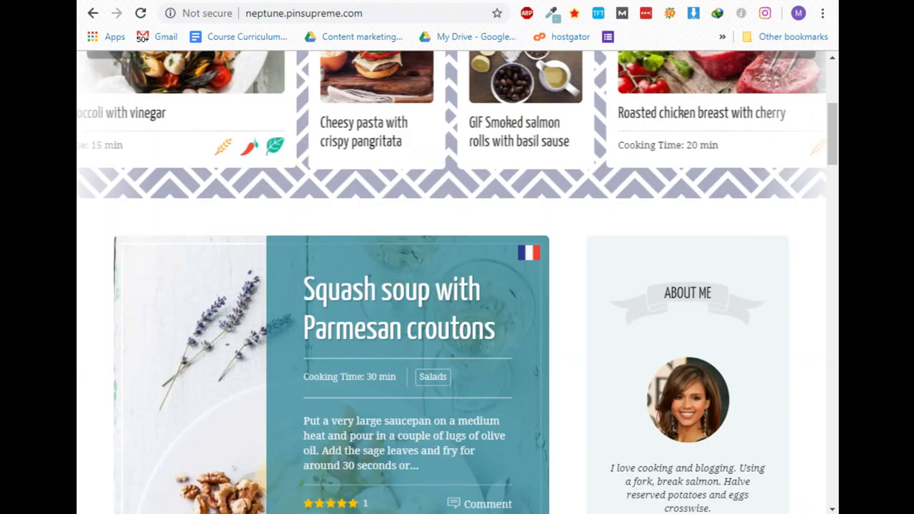
pyautogui.hotkey('alt', 'Tab')
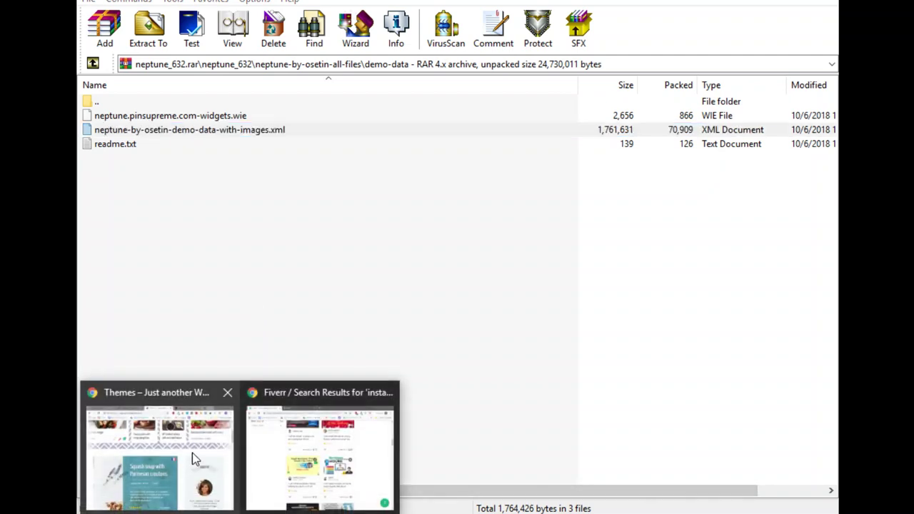
pyautogui.click(193, 454)
pyautogui.scroll(-15, 356, 246)
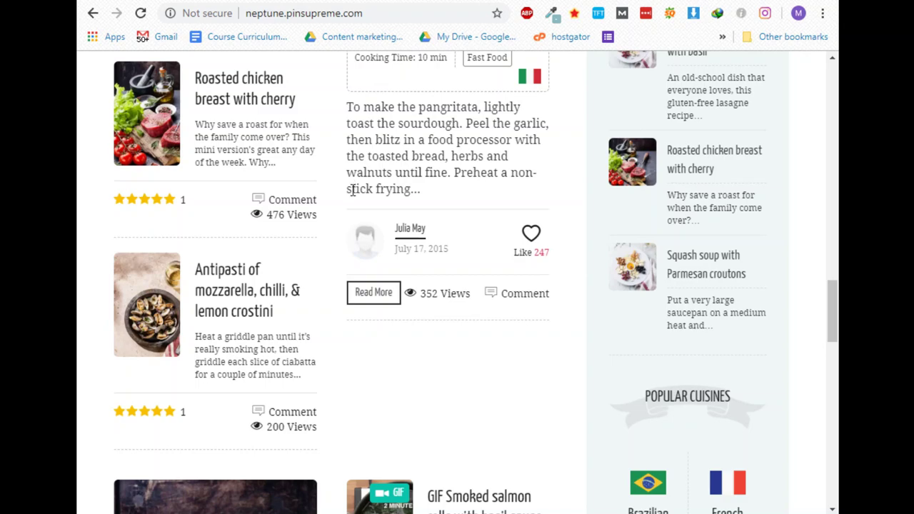
# Switch to the neptune_632.rar archive in WinRAR, inspect the documentation folder's contents, and return to the neptune-by-osetin-all-files folder.
pyautogui.click(343, 484)
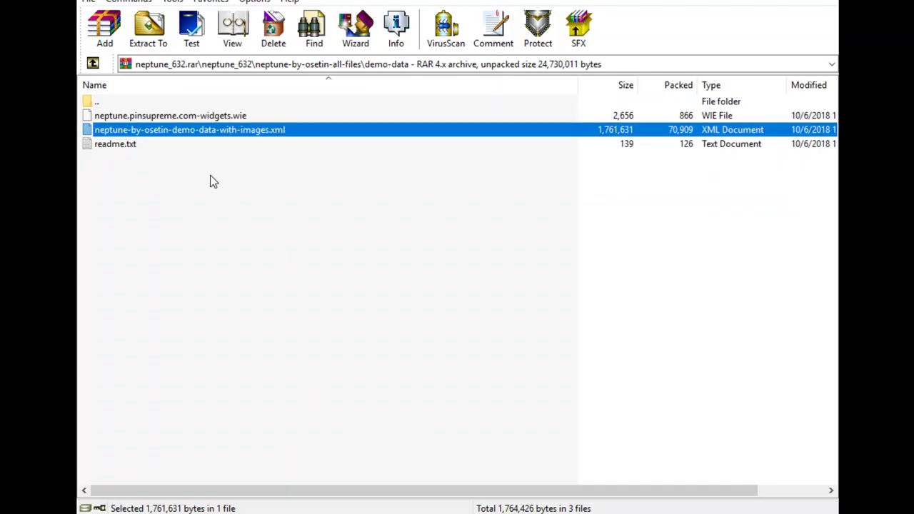
pyautogui.click(93, 64)
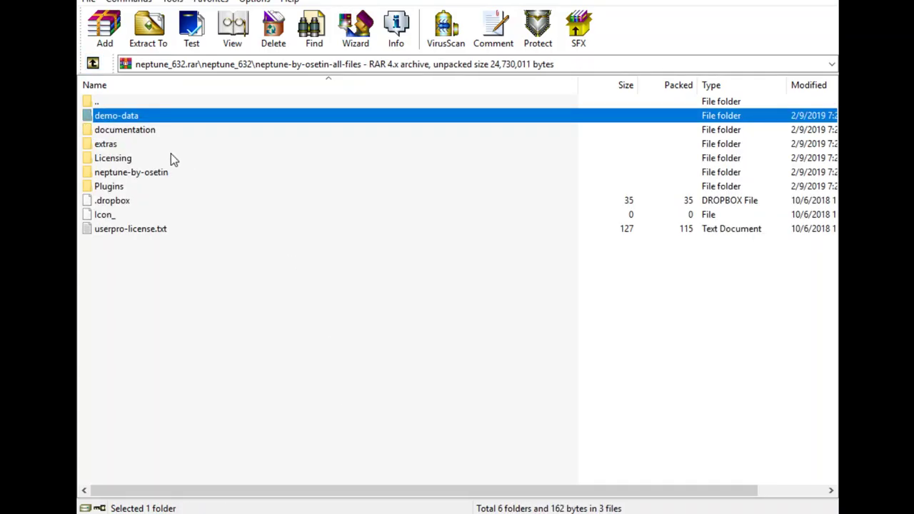
pyautogui.doubleClick(161, 131)
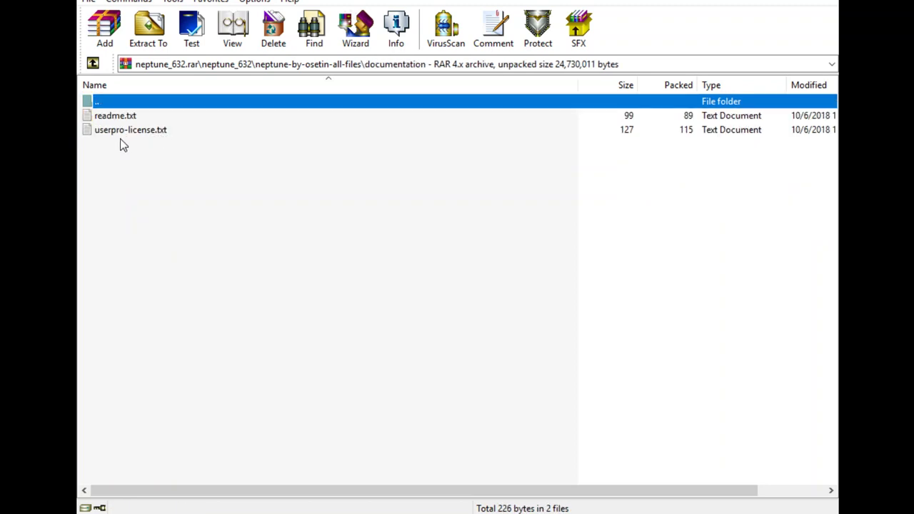
pyautogui.click(93, 64)
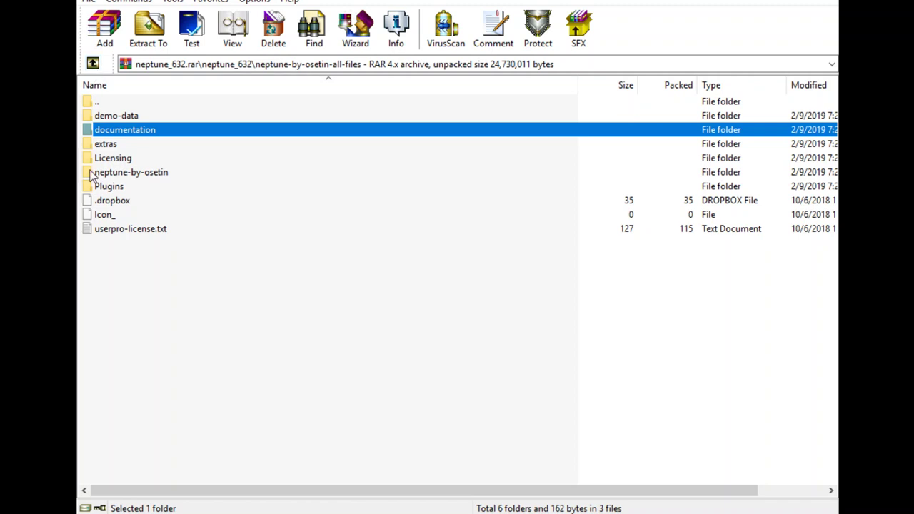
# Inspect the icons and image-patterns subfolders inside the archive's extras folder.
pyautogui.doubleClick(116, 145)
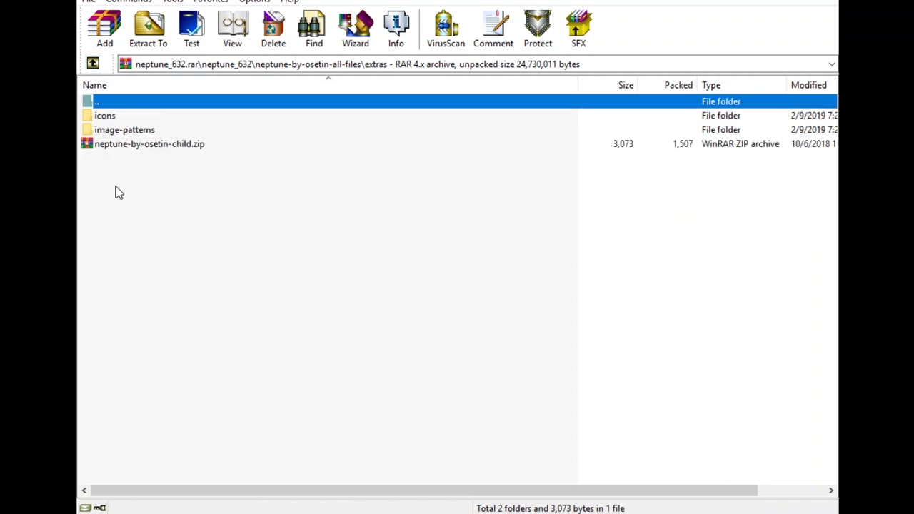
pyautogui.doubleClick(95, 116)
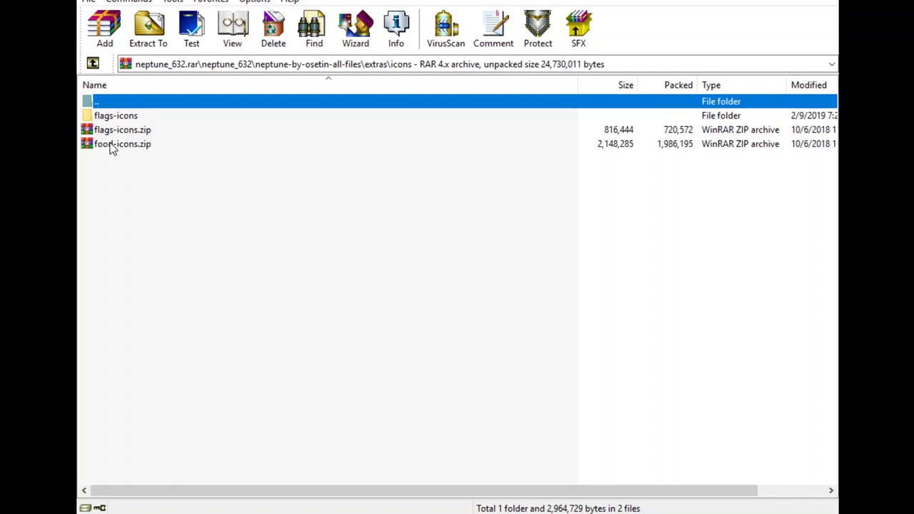
pyautogui.click(92, 63)
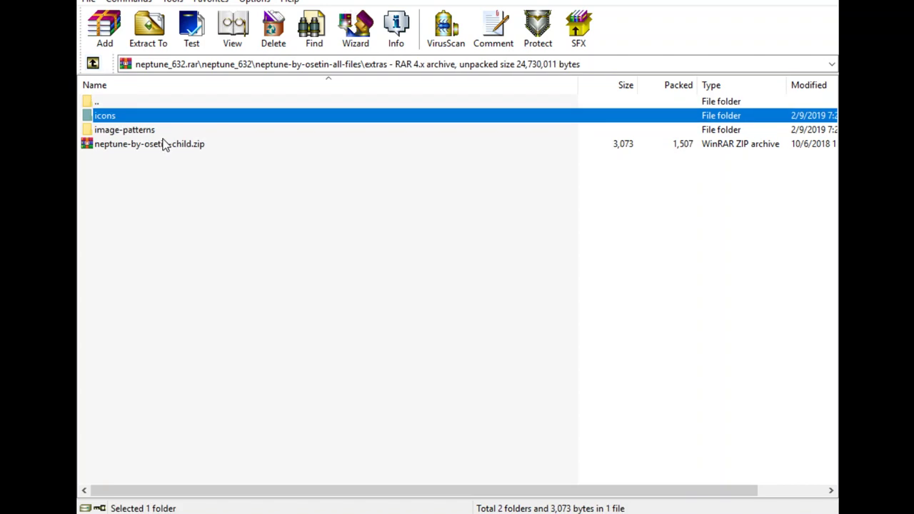
pyautogui.doubleClick(153, 131)
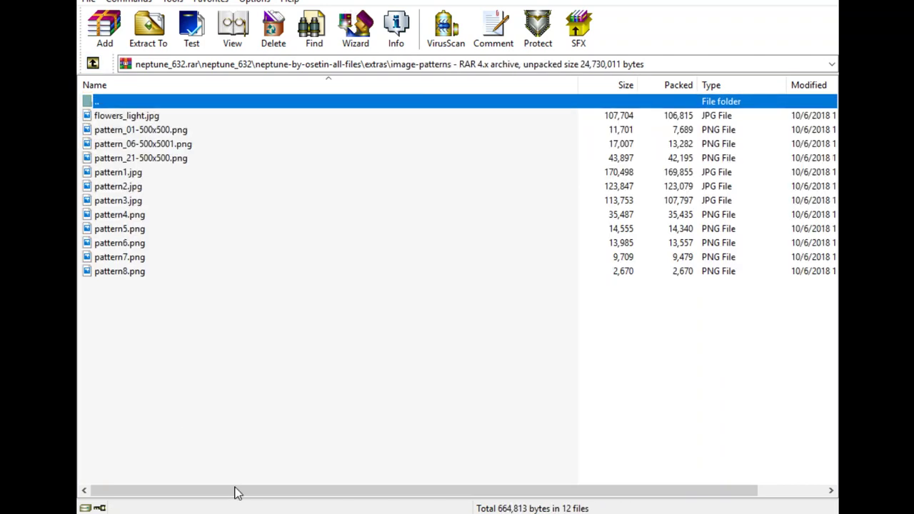
# Switch to the Neptune demo site in Chrome and view the patterned background behind the featured recipes.
pyautogui.moveTo(237, 513)
pyautogui.click(186, 480)
pyautogui.scroll(8, 368, 311)
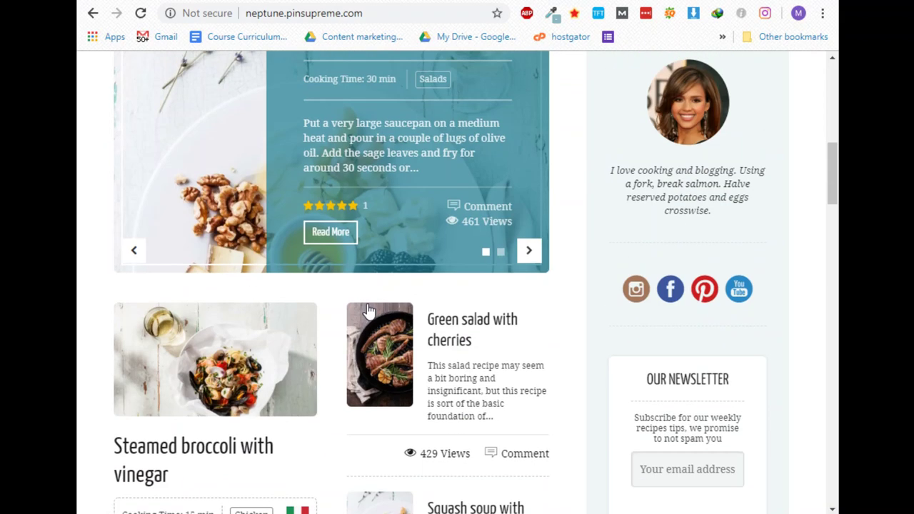
pyautogui.scroll(6, 368, 310)
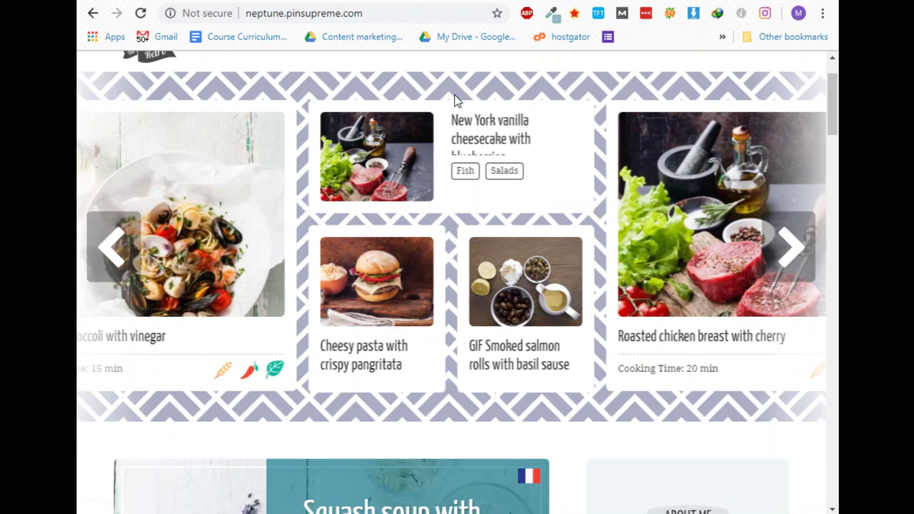
# Leave the archive and view the pattern images in extras\image-patterns within the desktop folder neptune-by-osetin-all-files.
pyautogui.hotkey('alt', 'Tab')
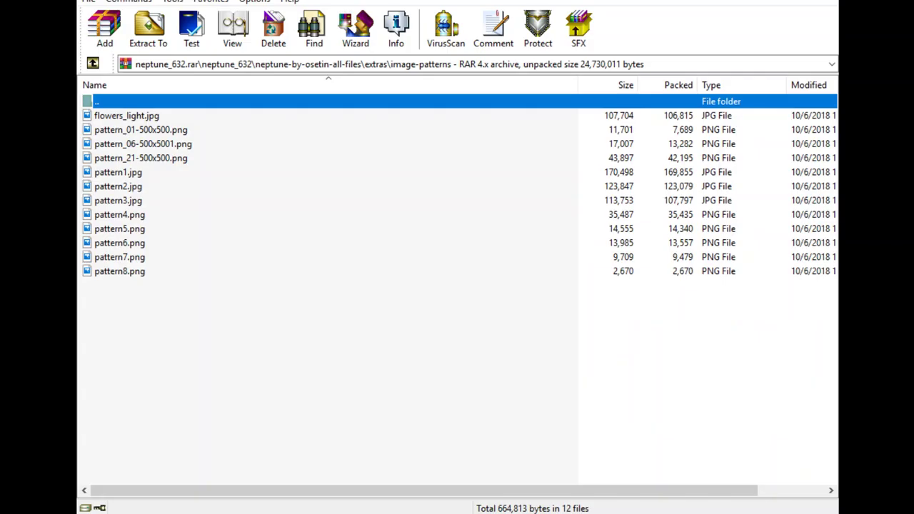
pyautogui.click(92, 63)
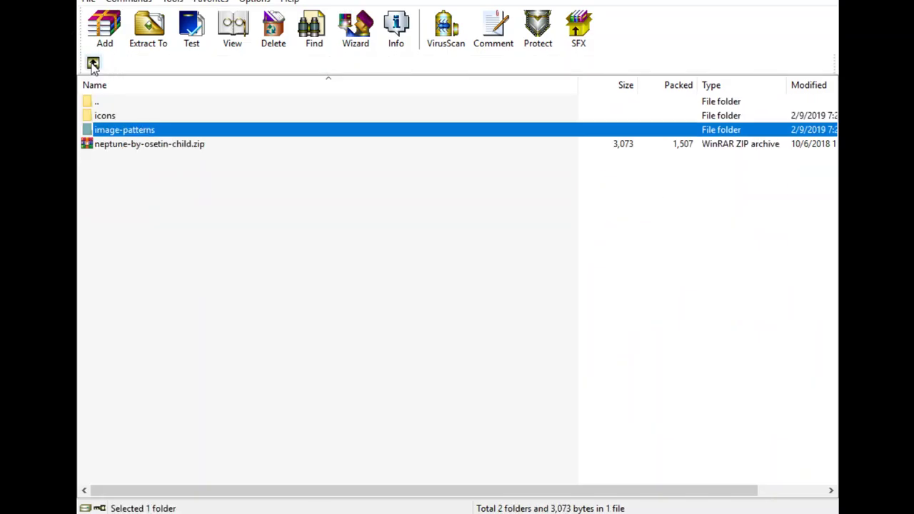
pyautogui.click(92, 64)
pyautogui.click(93, 63)
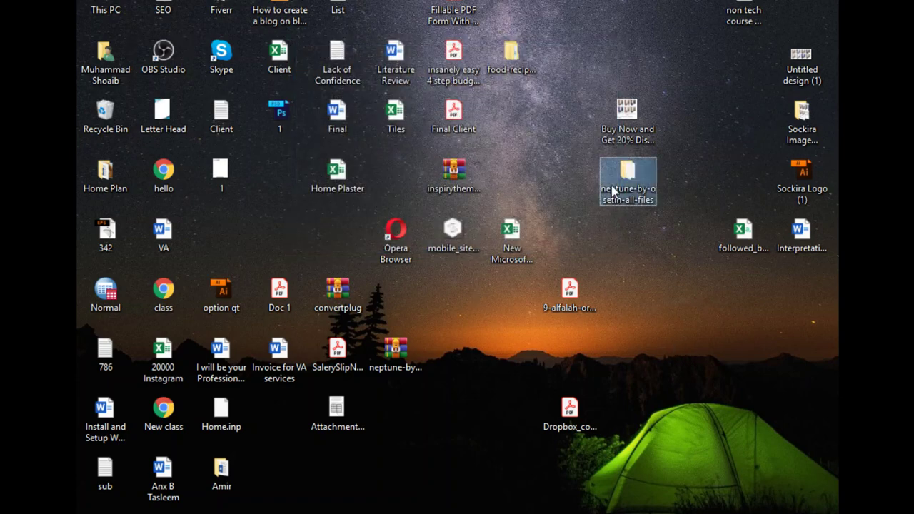
pyautogui.doubleClick(612, 191)
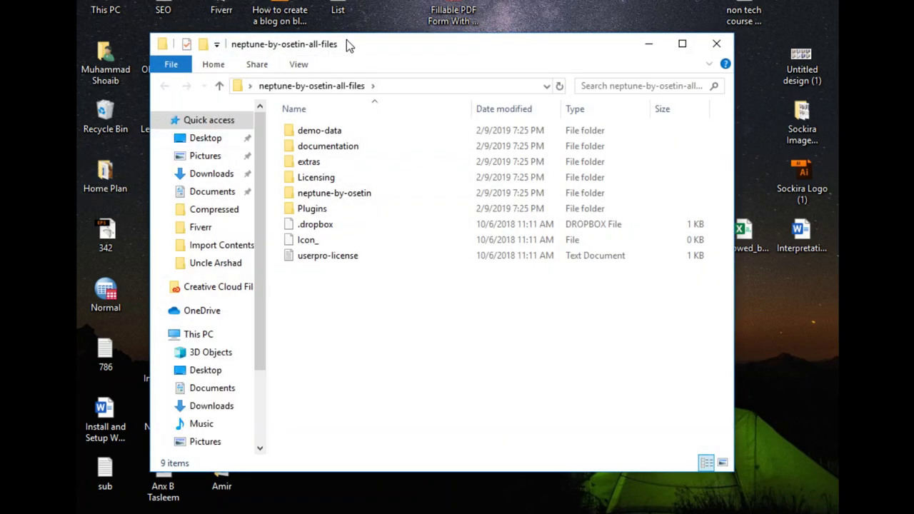
pyautogui.doubleClick(349, 44)
pyautogui.doubleClick(231, 98)
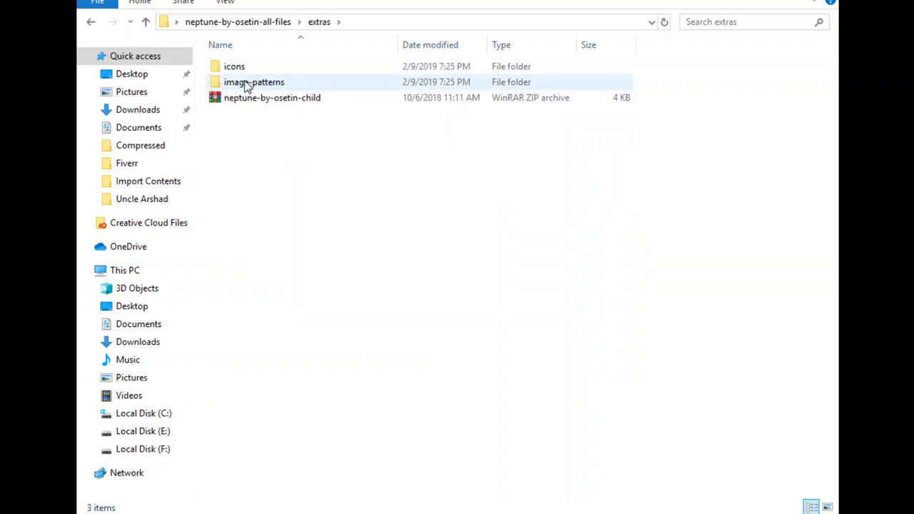
pyautogui.doubleClick(247, 83)
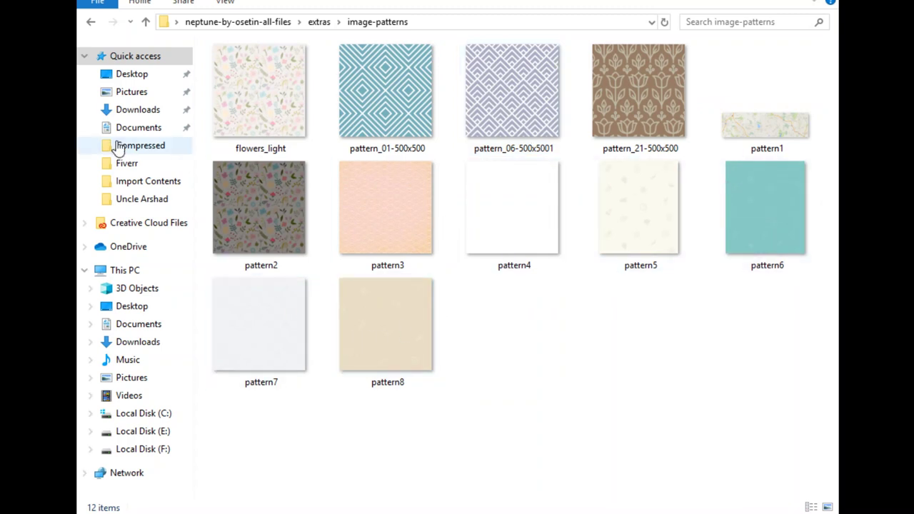
# Inspect the Licensing folder's contents and return to the neptune-by-osetin-all-files folder.
pyautogui.click(90, 22)
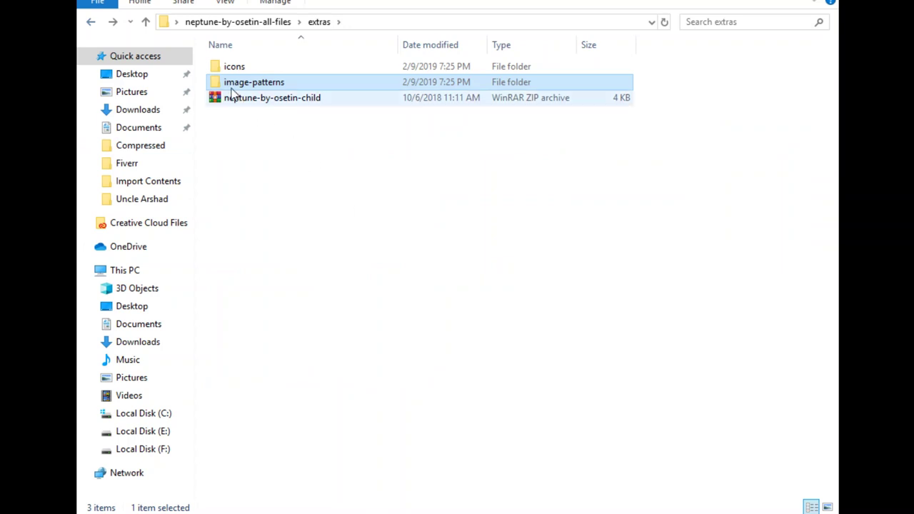
pyautogui.click(92, 23)
pyautogui.doubleClick(278, 116)
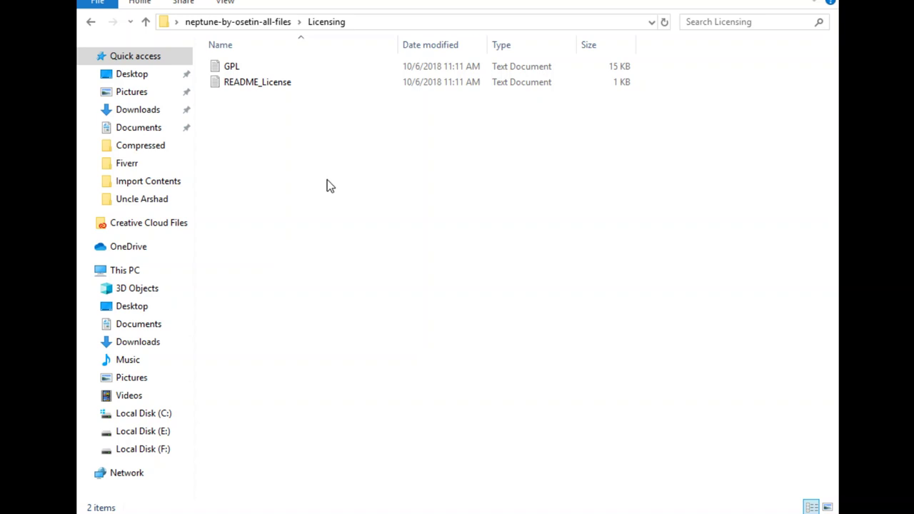
pyautogui.click(93, 22)
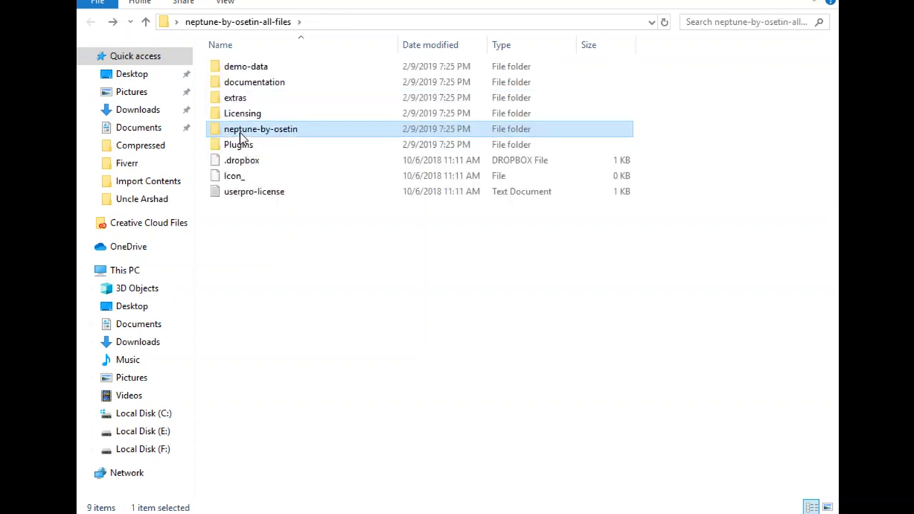
# Check the theme ZIP inside the neptune-by-osetin folder, close it, and return to the parent folder.
pyautogui.doubleClick(240, 131)
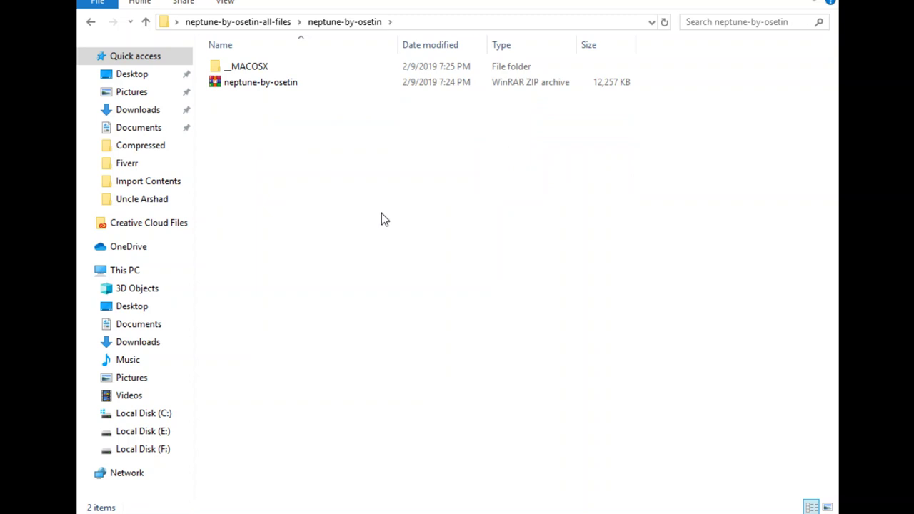
pyautogui.doubleClick(263, 84)
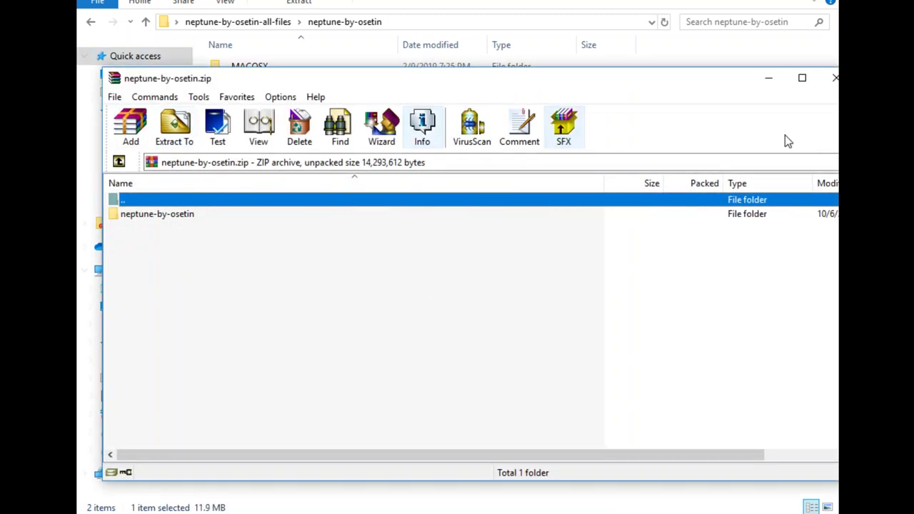
pyautogui.click(828, 77)
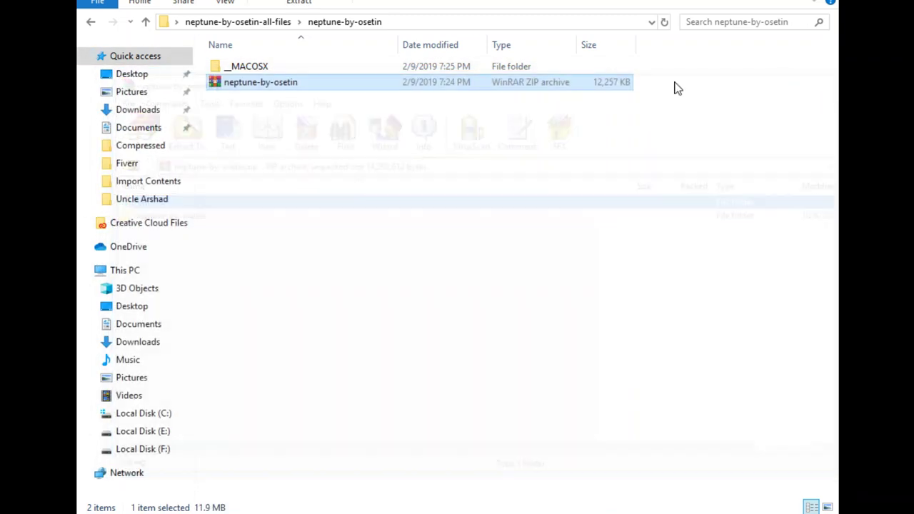
pyautogui.click(89, 21)
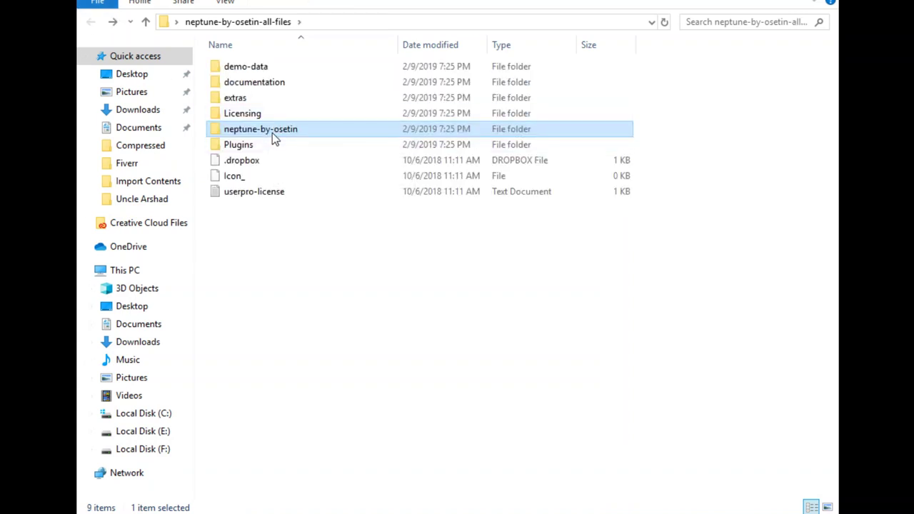
# Reopen neptune-by-osetin.zip, examine the theme files in its neptune-by-osetin folder, and close the archive and folder windows.
pyautogui.doubleClick(272, 133)
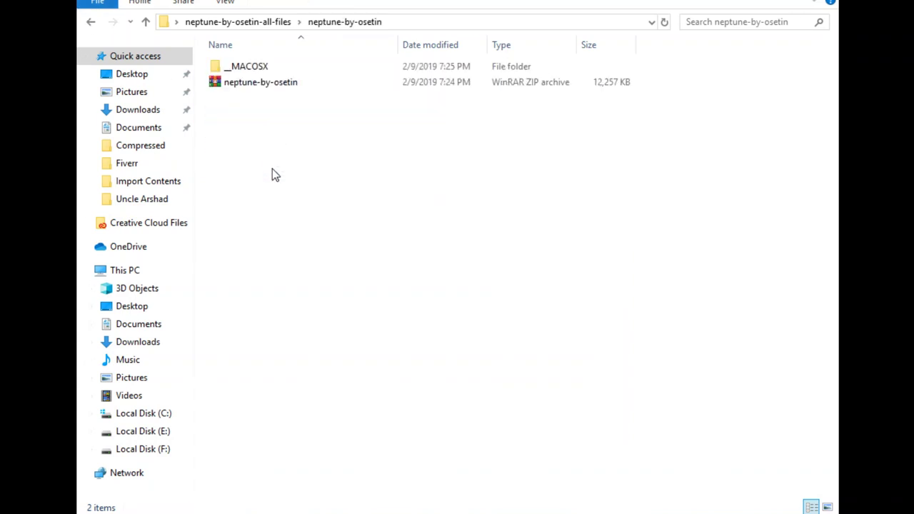
pyautogui.doubleClick(253, 87)
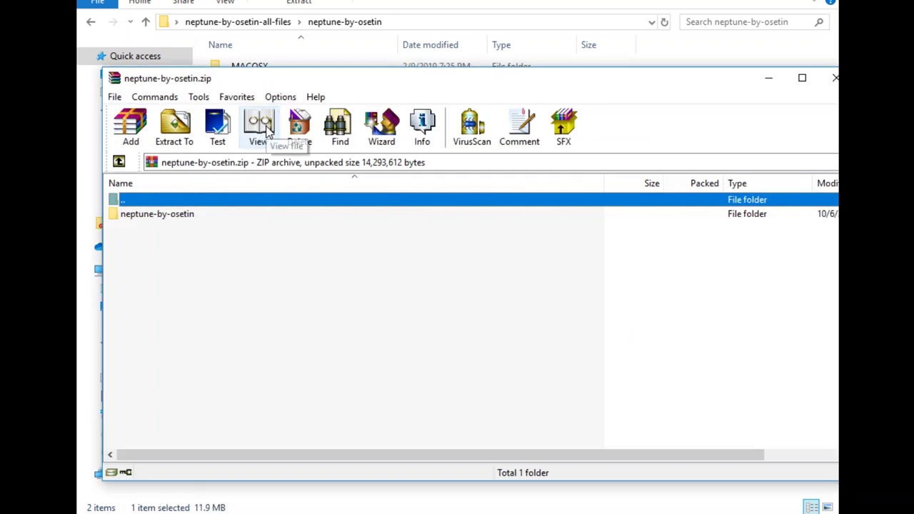
pyautogui.doubleClick(250, 80)
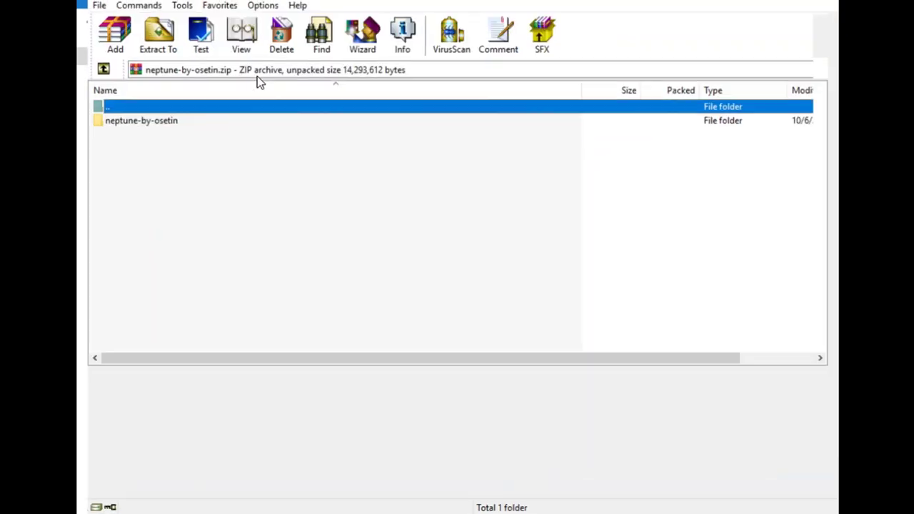
pyautogui.doubleClick(139, 114)
pyautogui.scroll(-3, 320, 315)
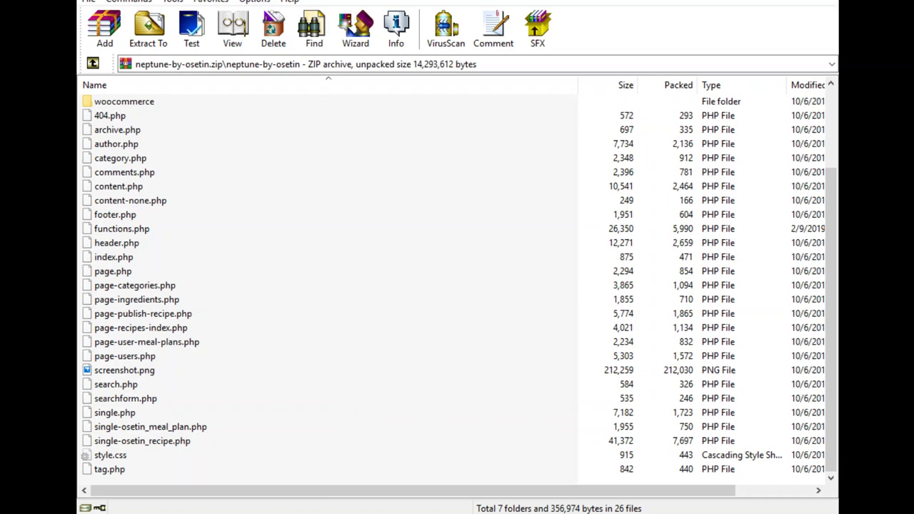
pyautogui.click(829, 2)
pyautogui.click(831, 2)
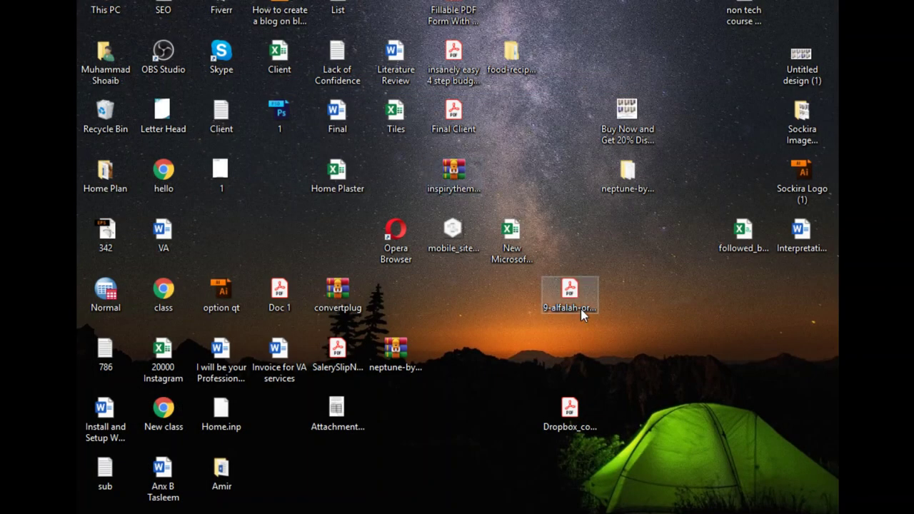
# Open the neptune-by-osetin-all-files folder, and open FoodRecipes242.zip from Internet Download Manager's download list.
pyautogui.doubleClick(628, 174)
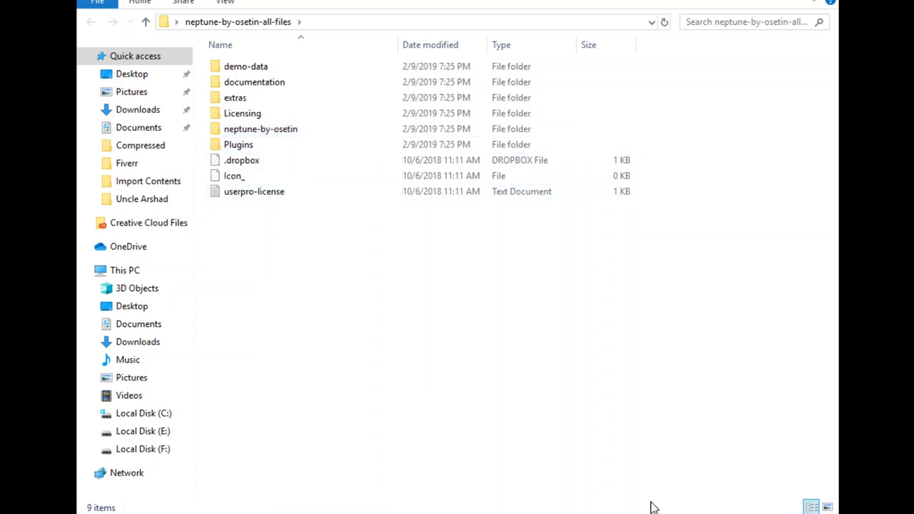
pyautogui.click(688, 513)
pyautogui.click(658, 472)
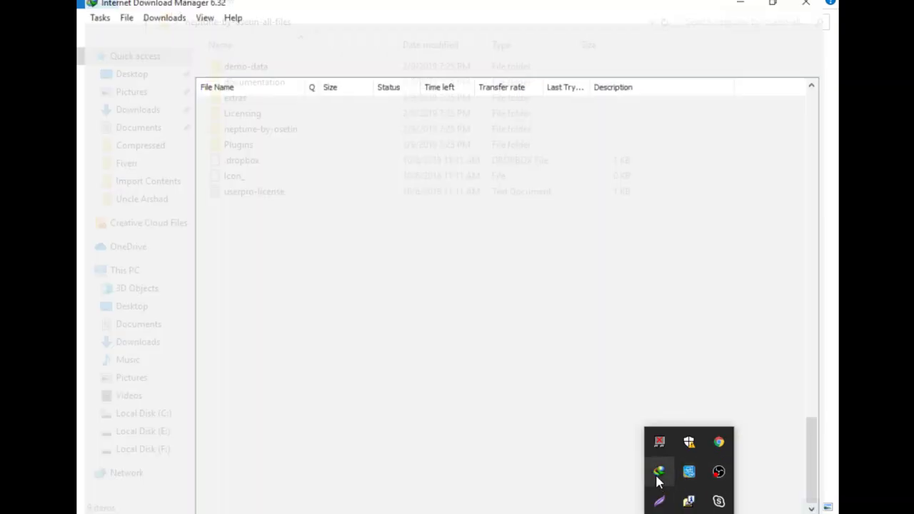
pyautogui.click(254, 465)
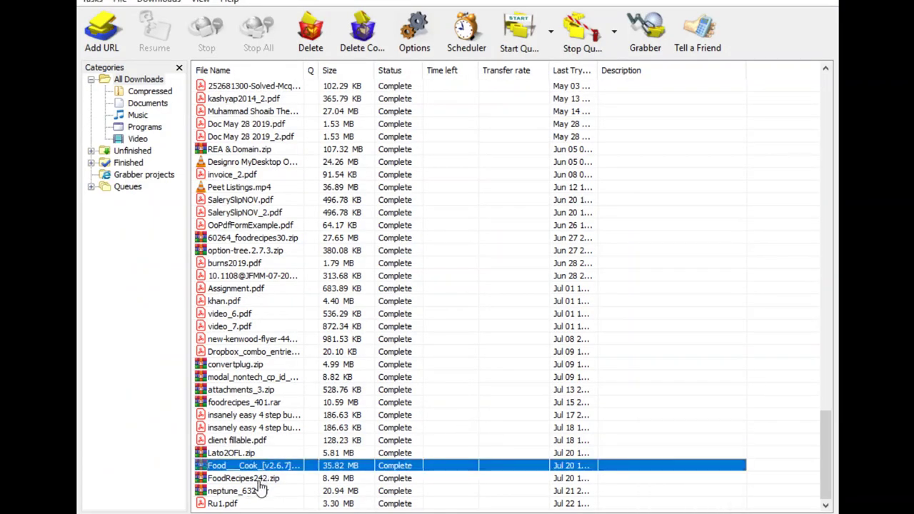
pyautogui.click(259, 481)
pyautogui.doubleClick(259, 483)
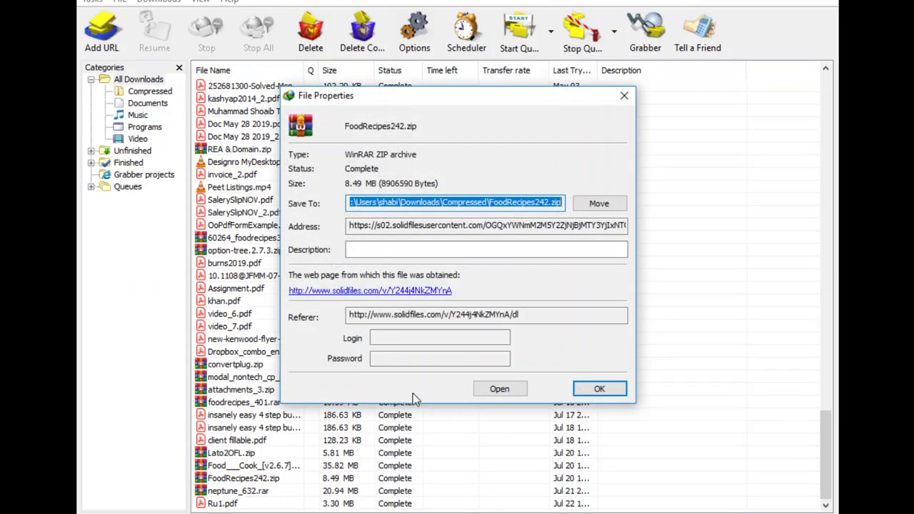
pyautogui.click(499, 389)
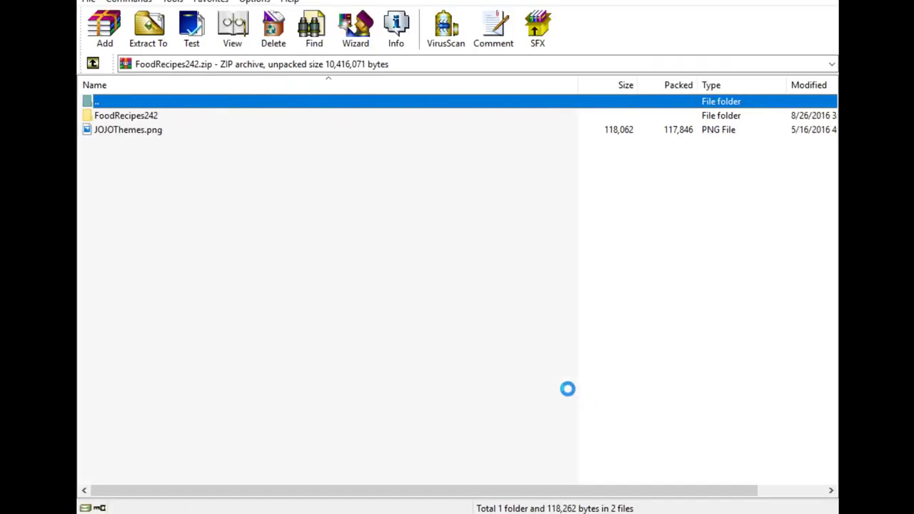
# Examine the theme files in inspirythemes-food-recipes.zip inside the FoodRecipes242 folder, and close the archives and the download's properties.
pyautogui.click(119, 119)
pyautogui.doubleClick(118, 118)
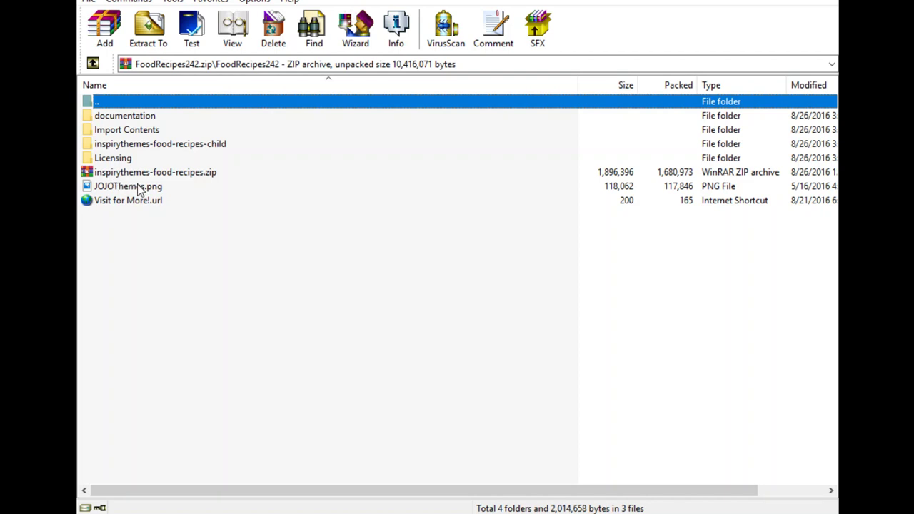
pyautogui.doubleClick(194, 174)
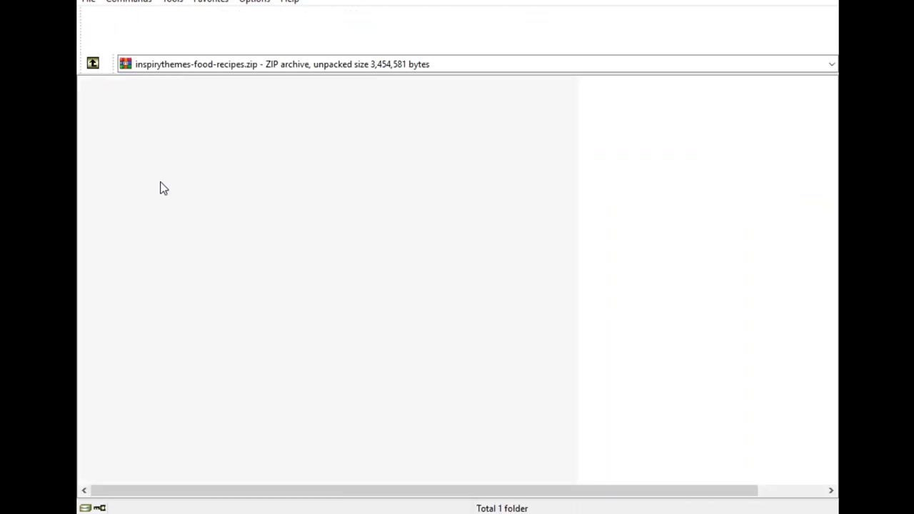
pyautogui.doubleClick(153, 118)
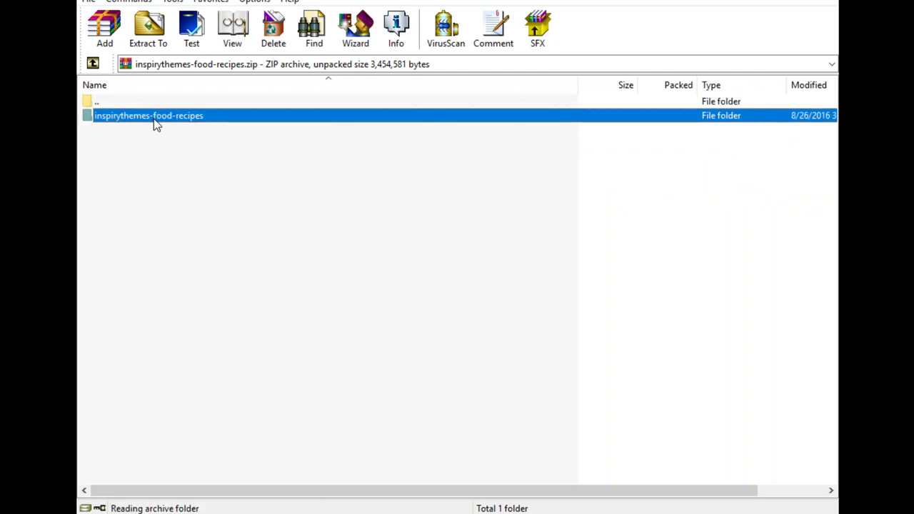
pyautogui.scroll(-5, 215, 339)
pyautogui.scroll(-1, 148, 363)
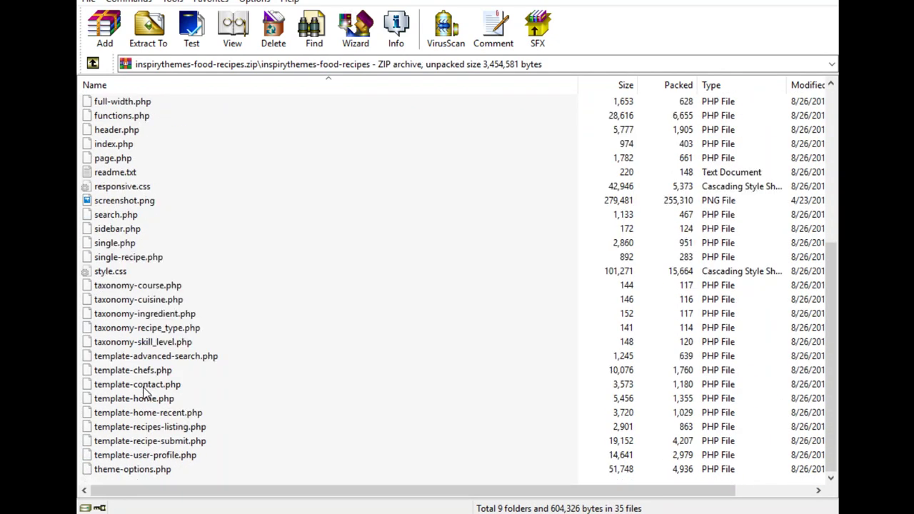
pyautogui.scroll(2, 111, 344)
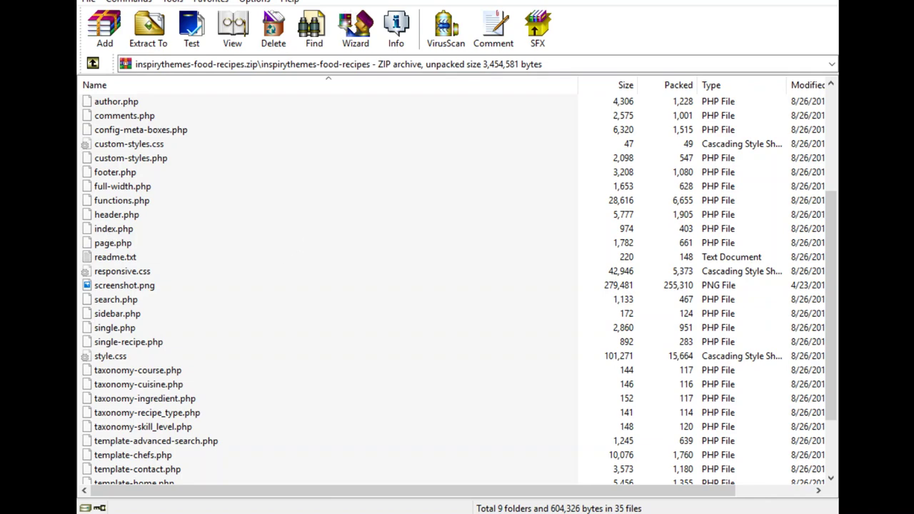
pyautogui.press('BackSpace')
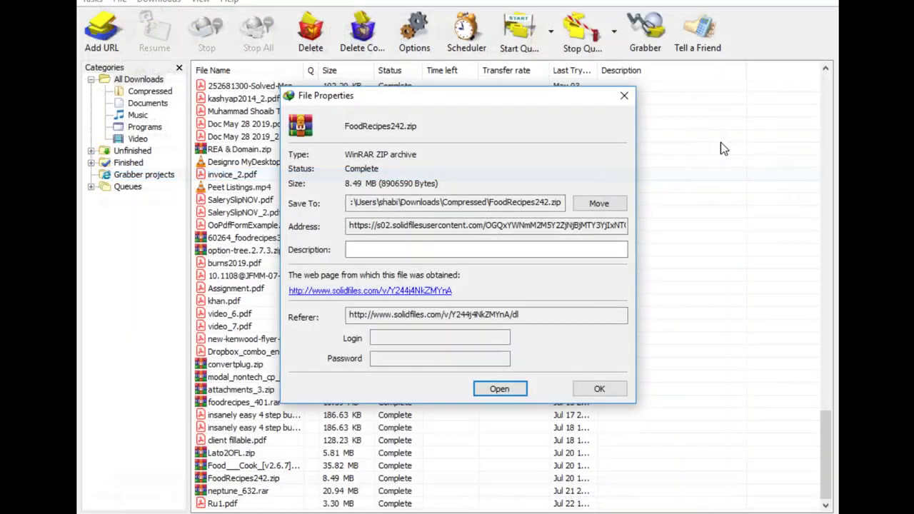
pyautogui.press('Escape')
pyautogui.click(598, 389)
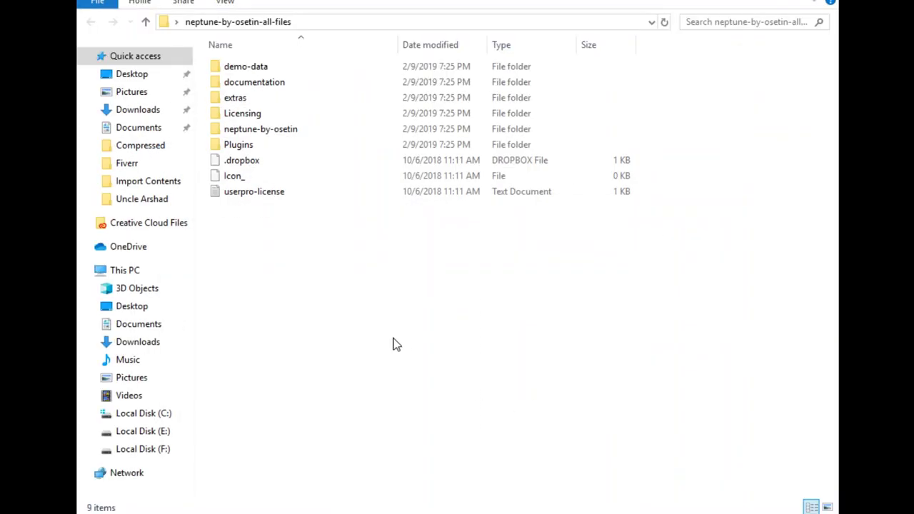
# Check the contents of the neptune-by-osetin and Plugins folders, returning to the parent folder after each.
pyautogui.doubleClick(258, 129)
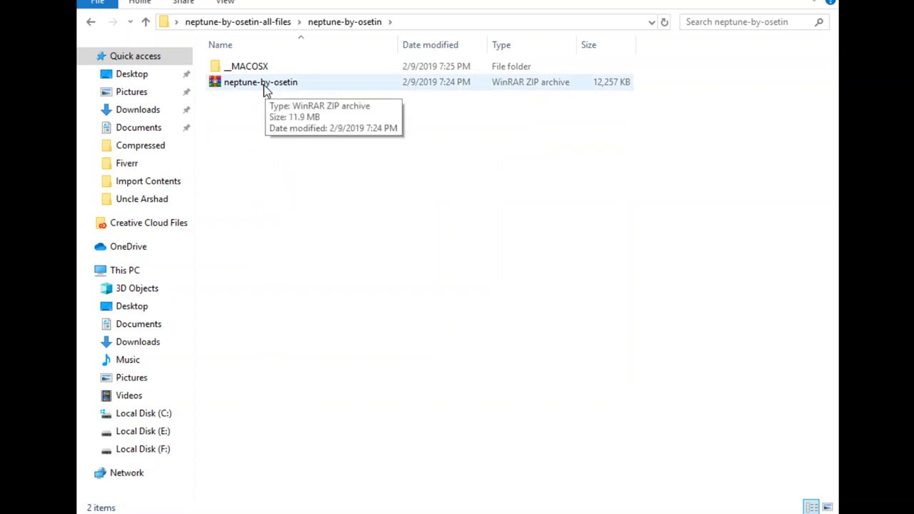
pyautogui.click(92, 26)
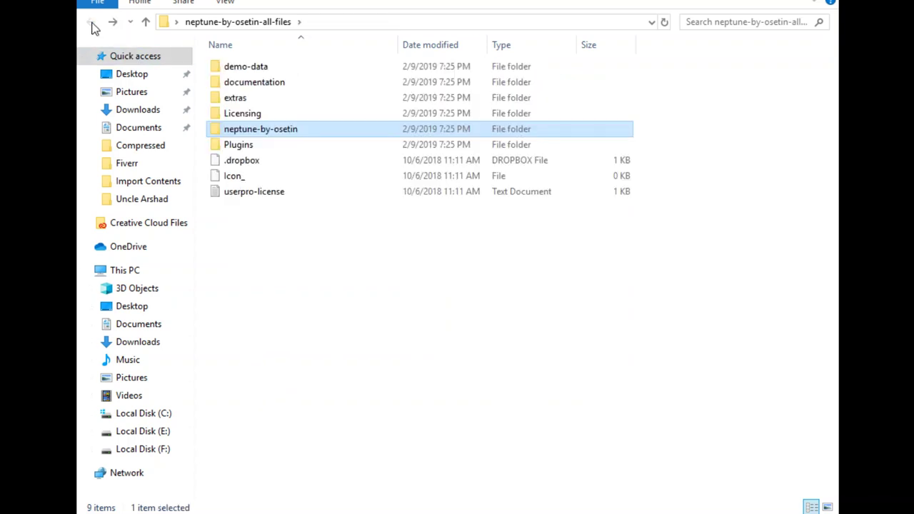
pyautogui.doubleClick(290, 147)
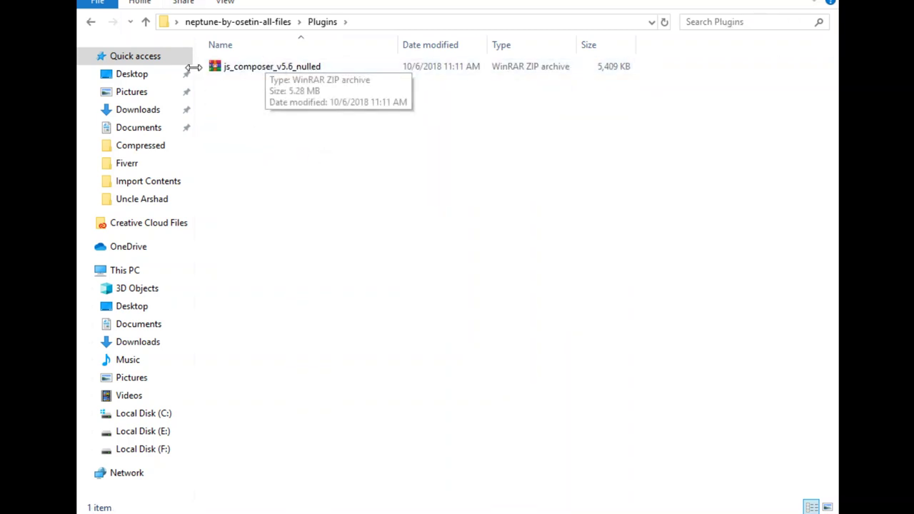
pyautogui.click(90, 24)
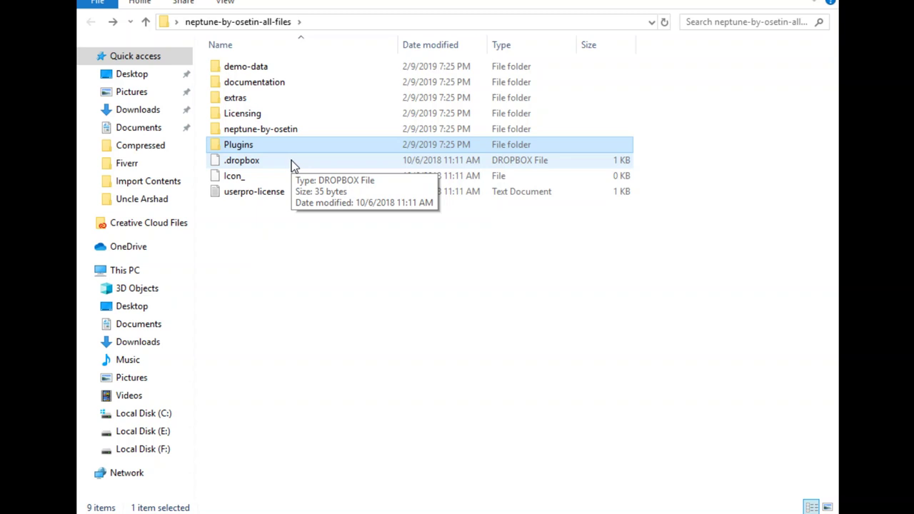
# Find the neptune-by-osetin ZIP in its folder and place the theme archive in an open spot on the desktop.
pyautogui.doubleClick(281, 129)
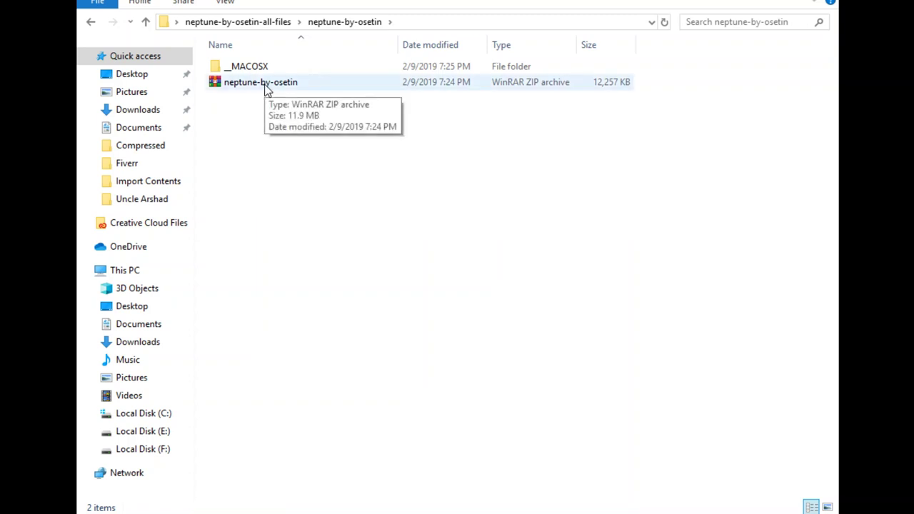
pyautogui.moveTo(260, 84); pyautogui.dragTo(523, 392)
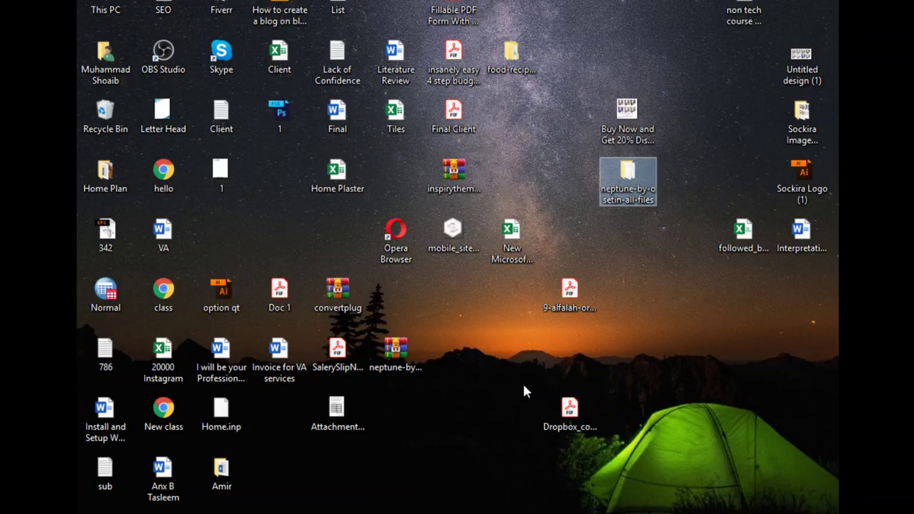
pyautogui.click(394, 149)
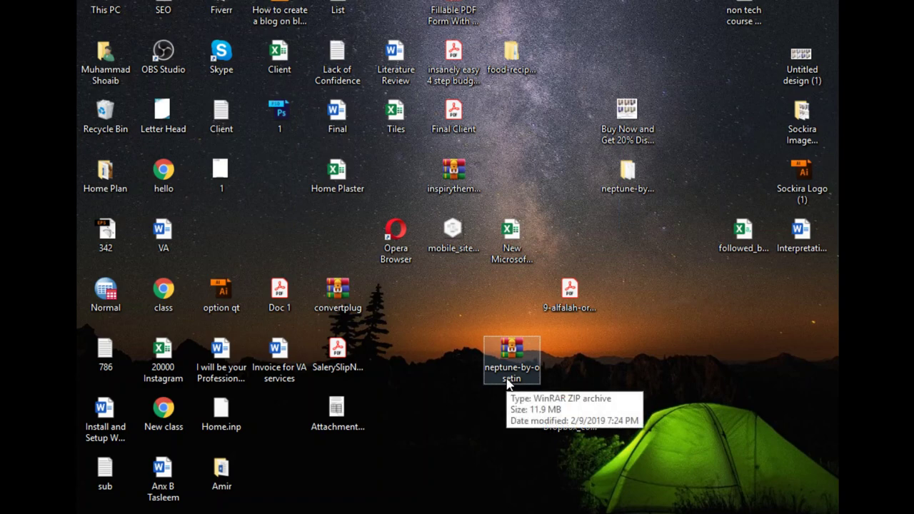
# Switch to the Chrome window with the Neptune demo and go to the eatpakistanifood.com/wp-admin/ dashboard.
pyautogui.moveTo(271, 484)
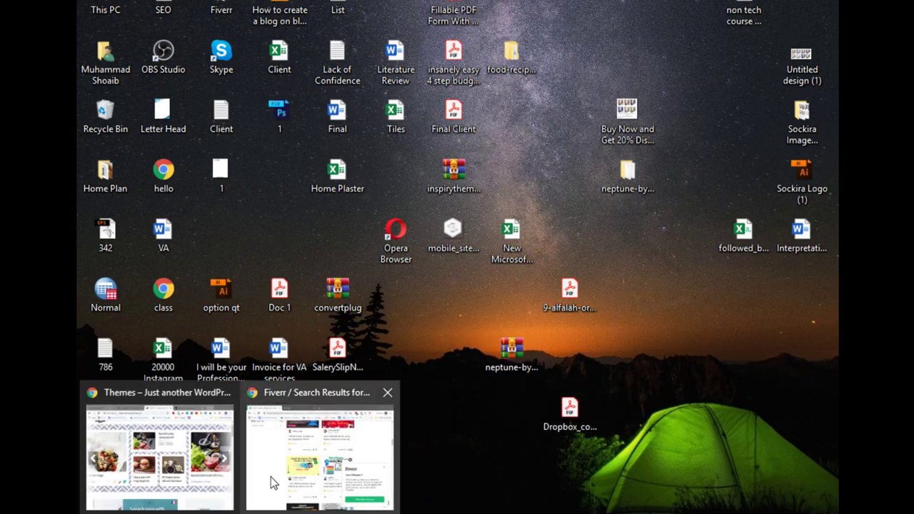
pyautogui.click(200, 466)
pyautogui.click(404, 14)
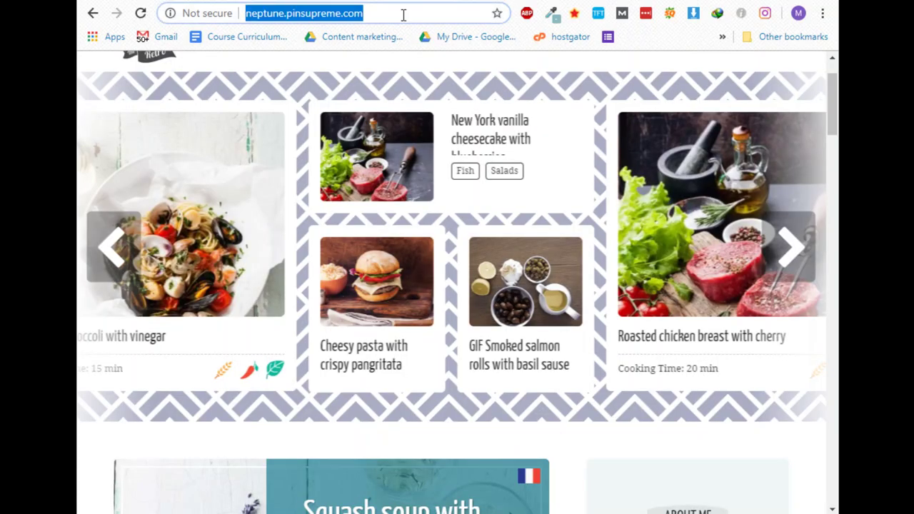
pyautogui.write('east')
pyautogui.press('BackSpace')
pyautogui.press('BackSpace')
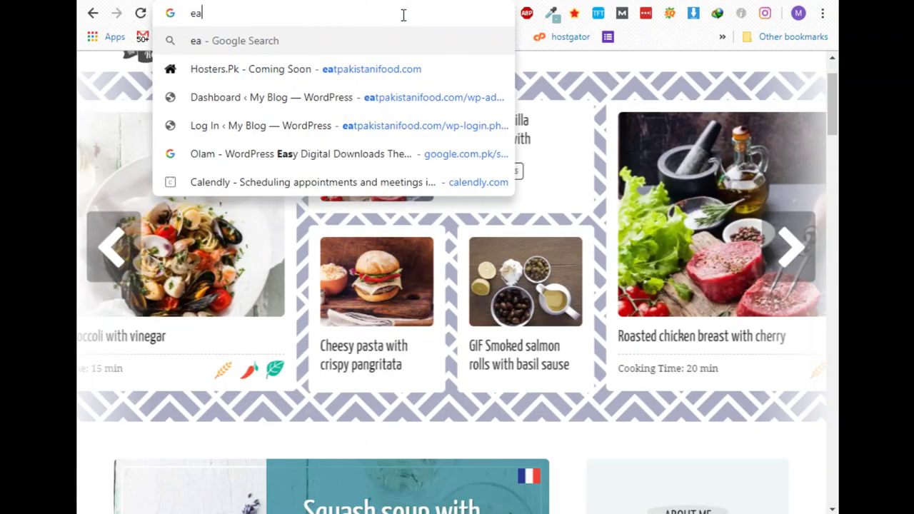
pyautogui.write('at')
pyautogui.press('BackSpace')
pyautogui.press('BackSpace')
pyautogui.write('t')
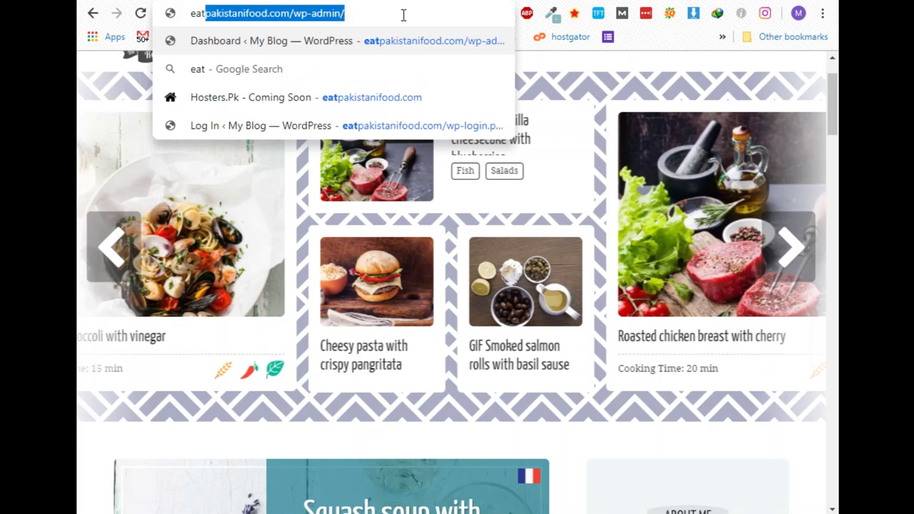
pyautogui.press('Return')
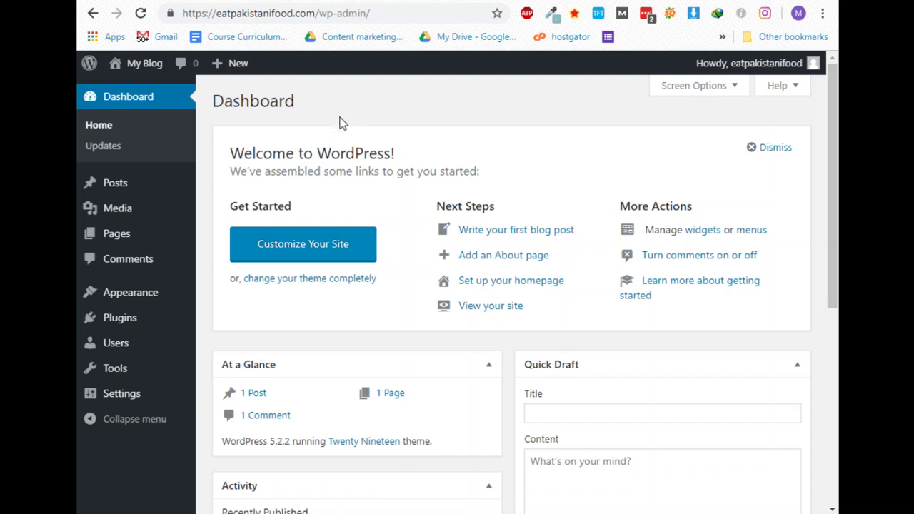
# Go to the site's themes and bring up the form for uploading a new theme as a .zip file.
pyautogui.moveTo(150, 304)
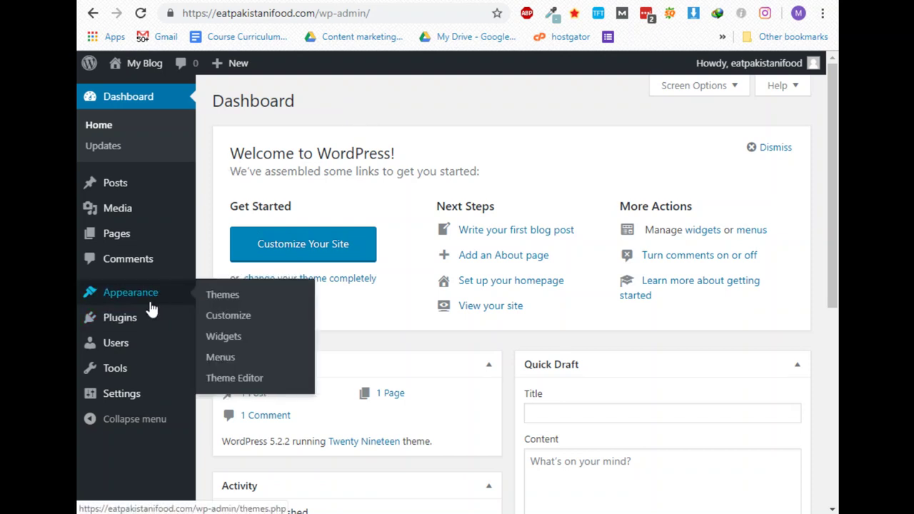
pyautogui.click(222, 303)
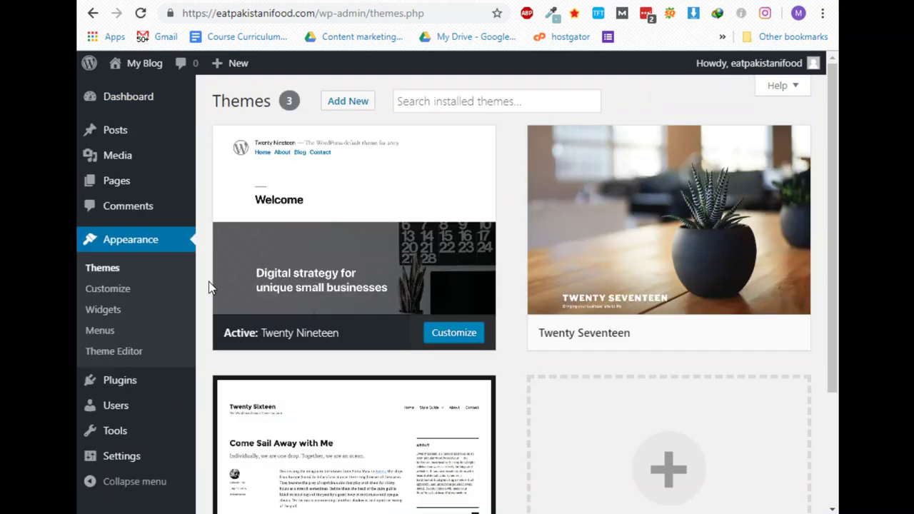
pyautogui.click(361, 104)
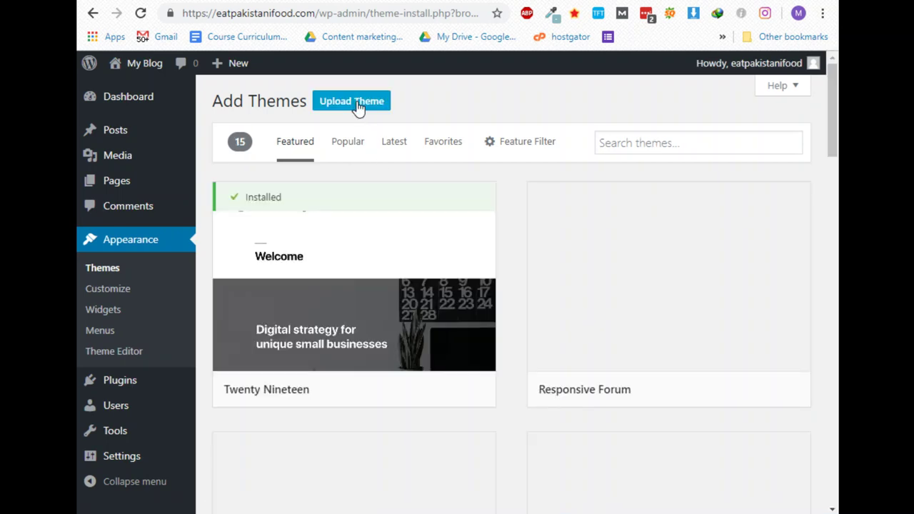
pyautogui.click(358, 104)
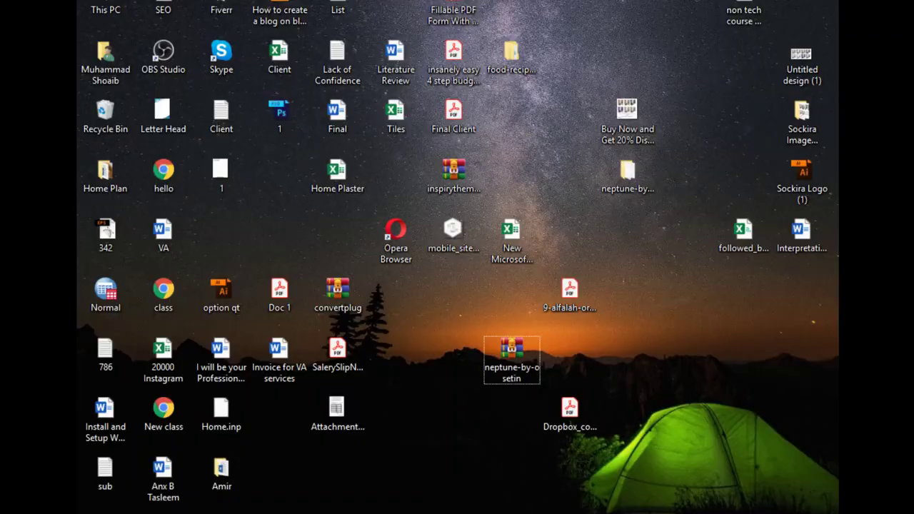
# Try to install the theme from the desktop file neptune-by-osetin.zip, and follow the retry link.
pyautogui.moveTo(526, 359); pyautogui.dragTo(286, 241)
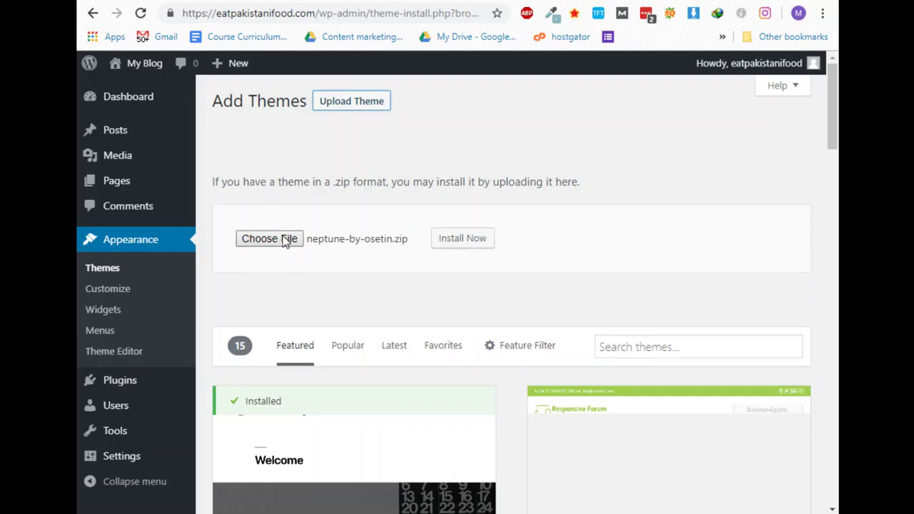
pyautogui.click(454, 248)
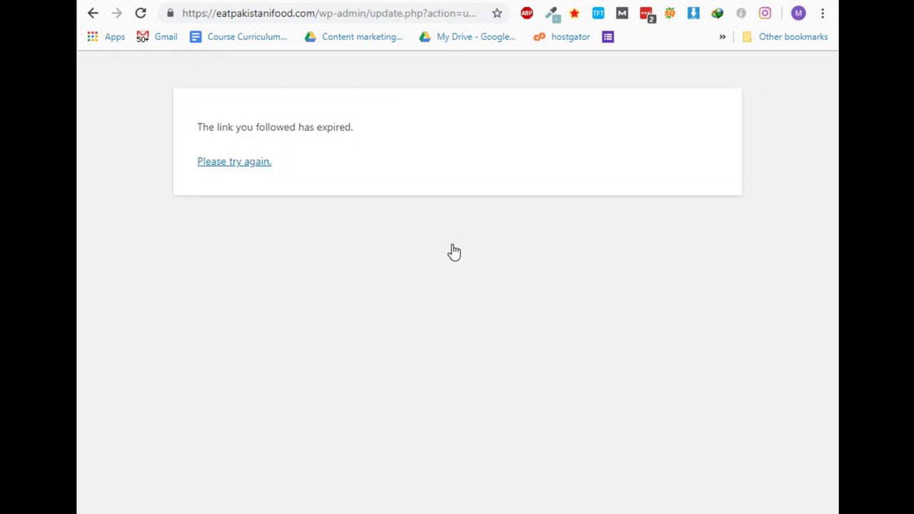
pyautogui.click(245, 166)
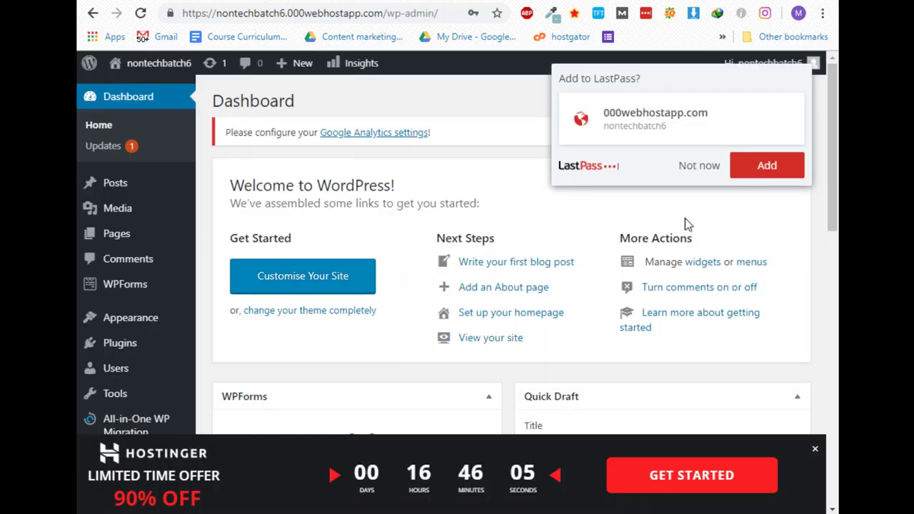
# Decline saving the 000webhostapp.com login to LastPass, and look up "host" from the ThemeForest page using the address suggestions.
pyautogui.click(702, 167)
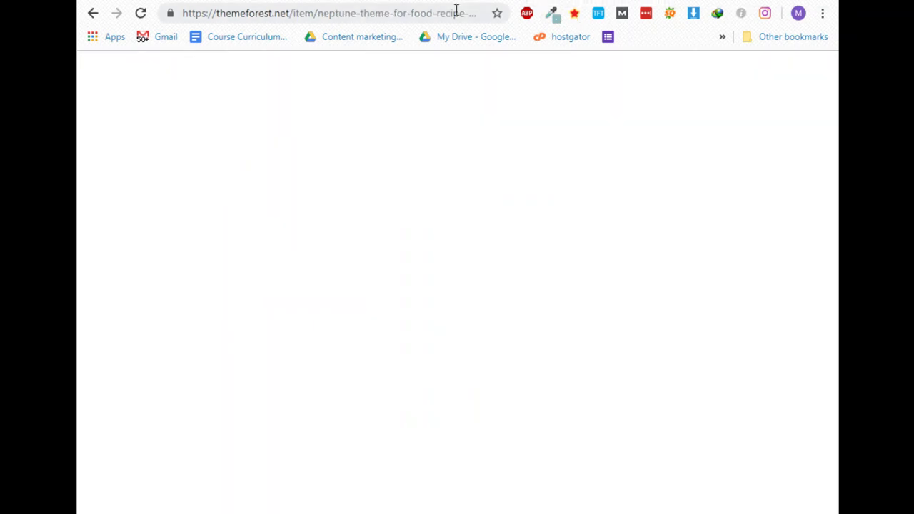
pyautogui.click(455, 15)
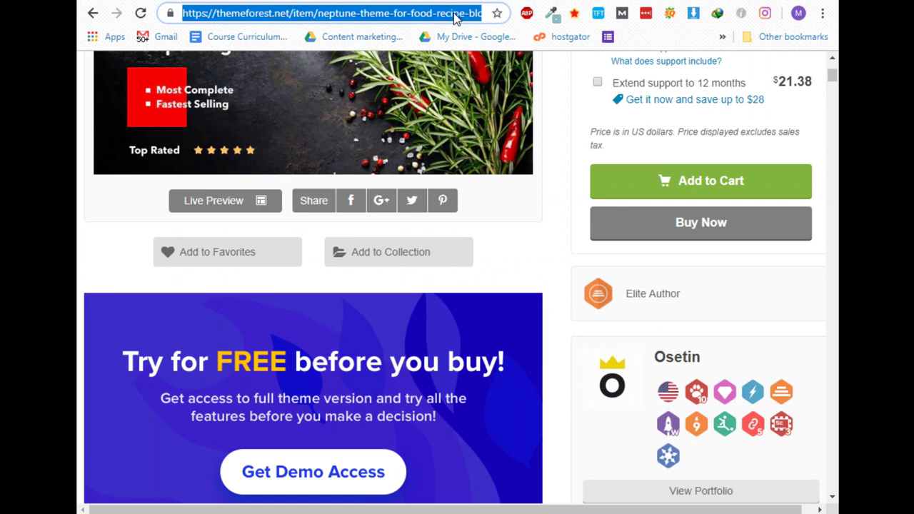
pyautogui.write('host')
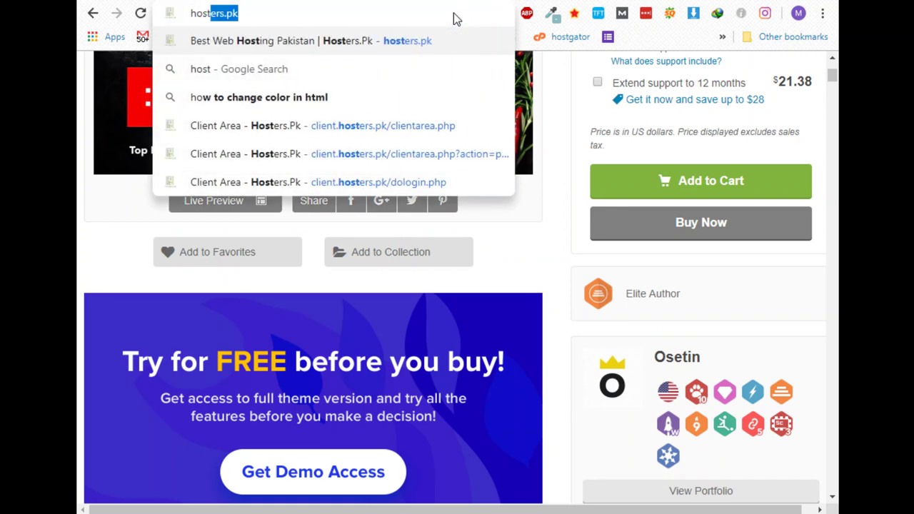
pyautogui.press('Down')
pyautogui.press('Down')
pyautogui.press('Return')
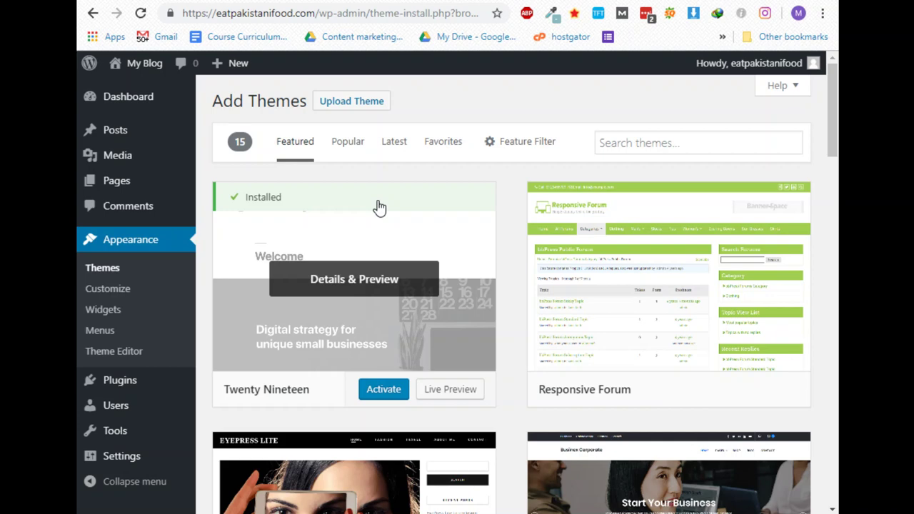
# Go to the client.hosters.pk client area and log in with the saved LastPass e-mail and account password.
pyautogui.click(571, 36)
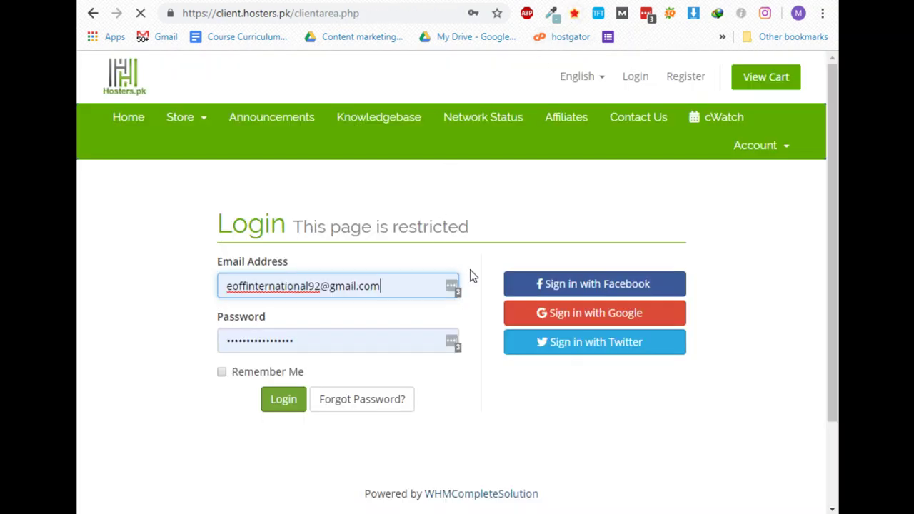
pyautogui.click(453, 286)
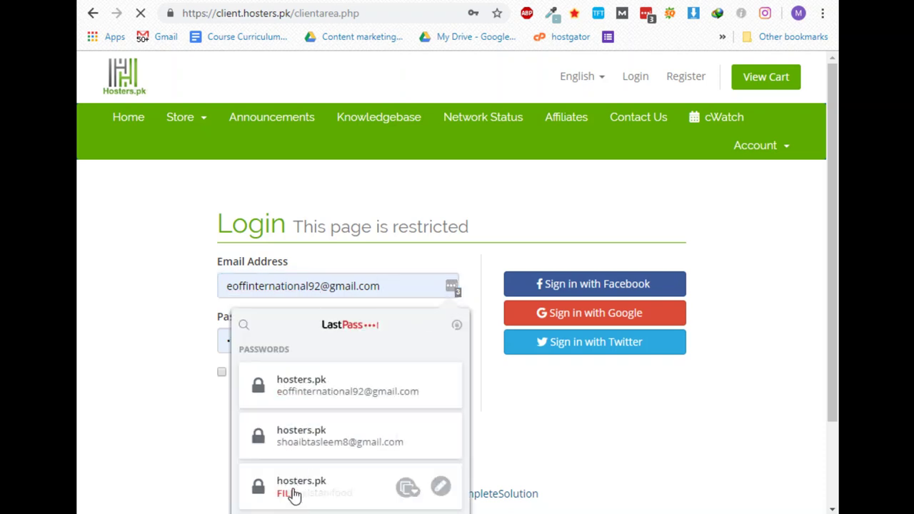
pyautogui.click(305, 455)
pyautogui.click(279, 400)
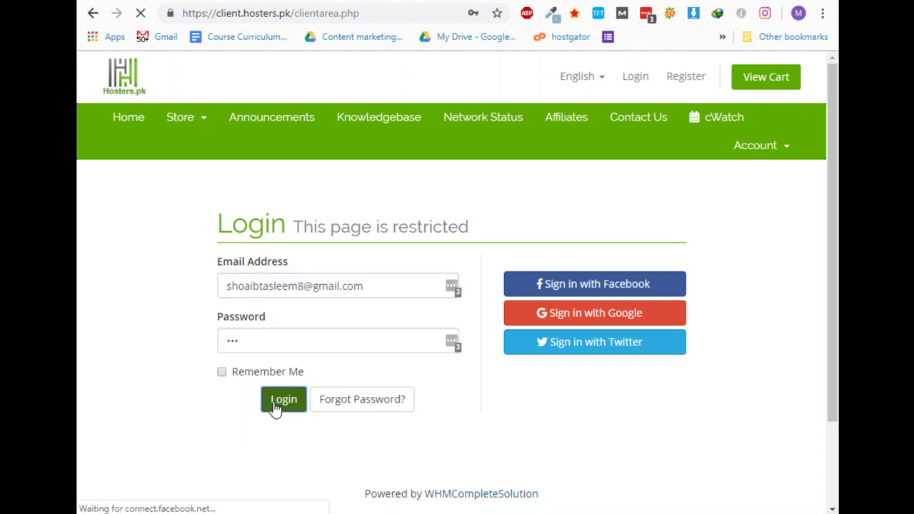
pyautogui.scroll(-1, 149, 305)
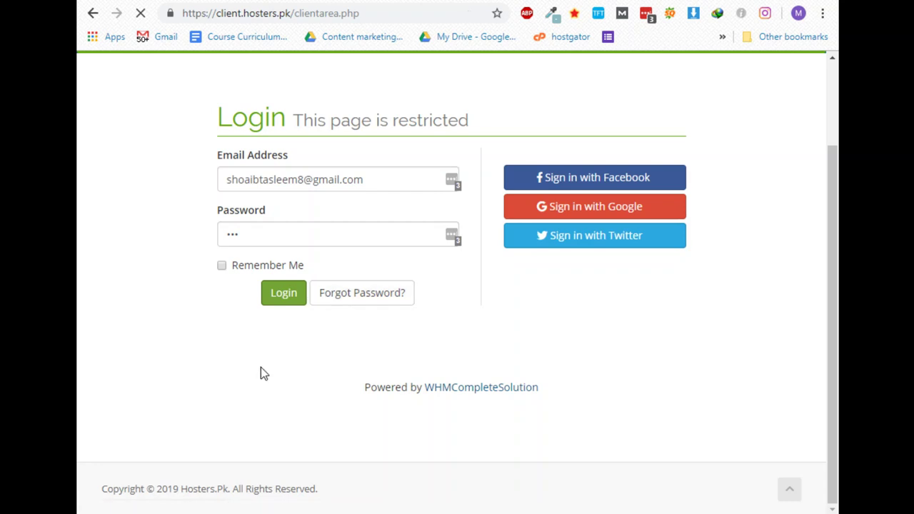
# Open the File Manager in the cPanel of the eatpakistanifood.com hosting service.
pyautogui.scroll(-5, 322, 294)
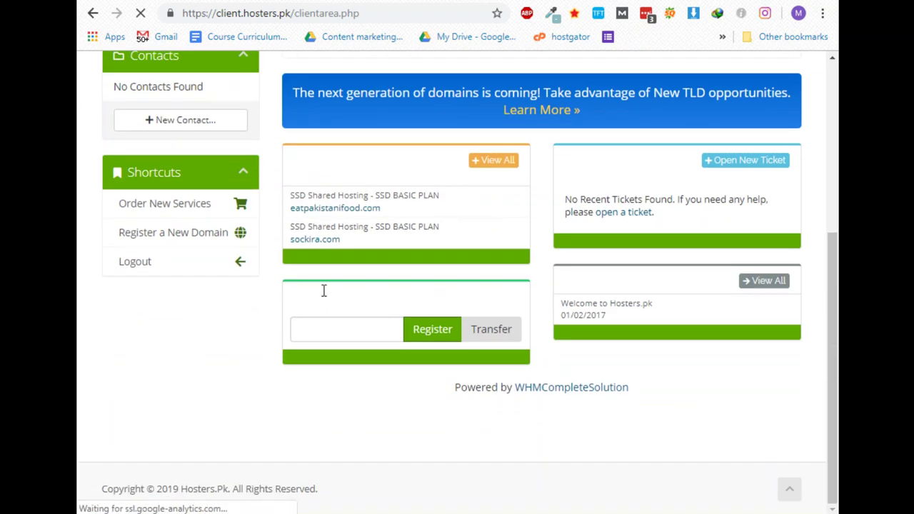
pyautogui.click(363, 210)
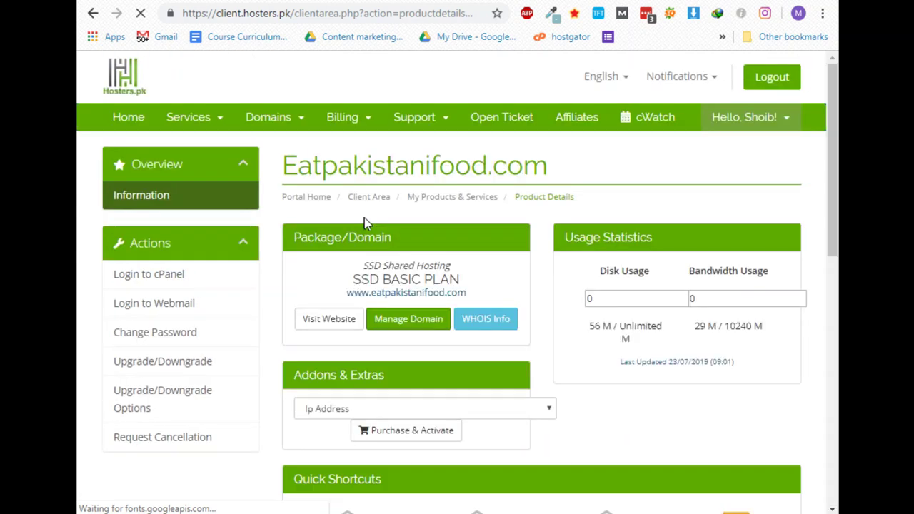
pyautogui.click(155, 279)
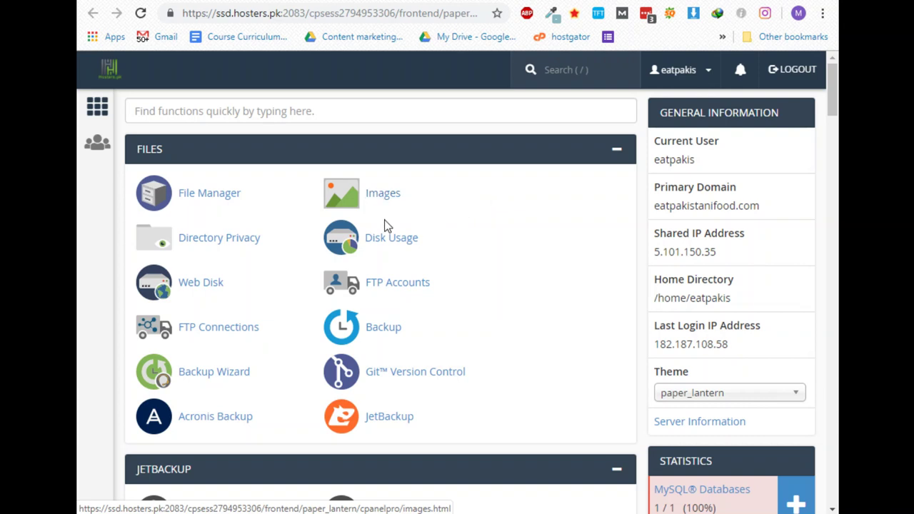
pyautogui.click(214, 200)
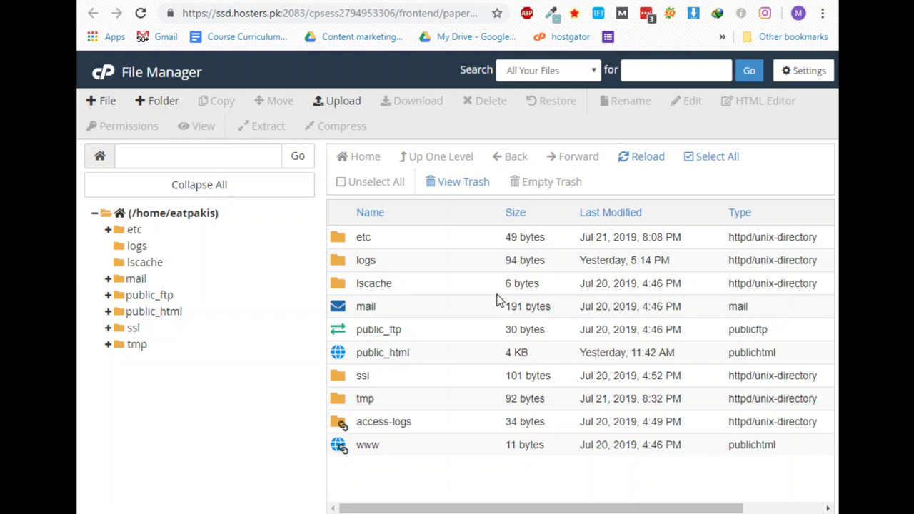
# Go into the site's public_html folder, look through its contents and open wp-content.
pyautogui.doubleClick(476, 361)
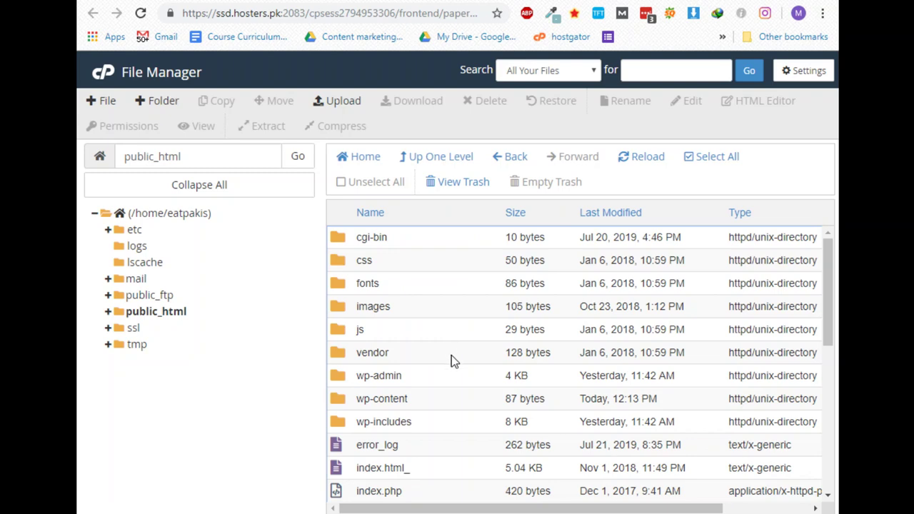
pyautogui.scroll(-2, 429, 328)
pyautogui.scroll(1, 390, 269)
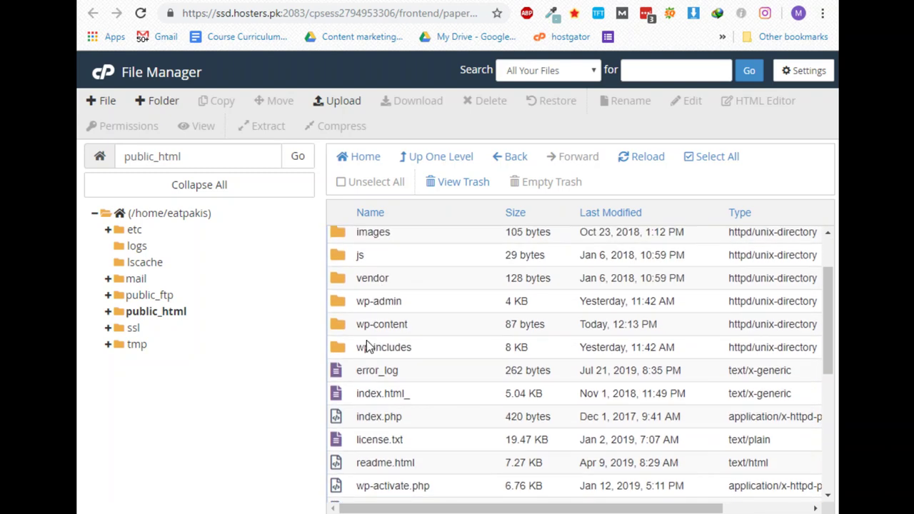
pyautogui.scroll(-1, 403, 334)
pyautogui.scroll(-3, 390, 342)
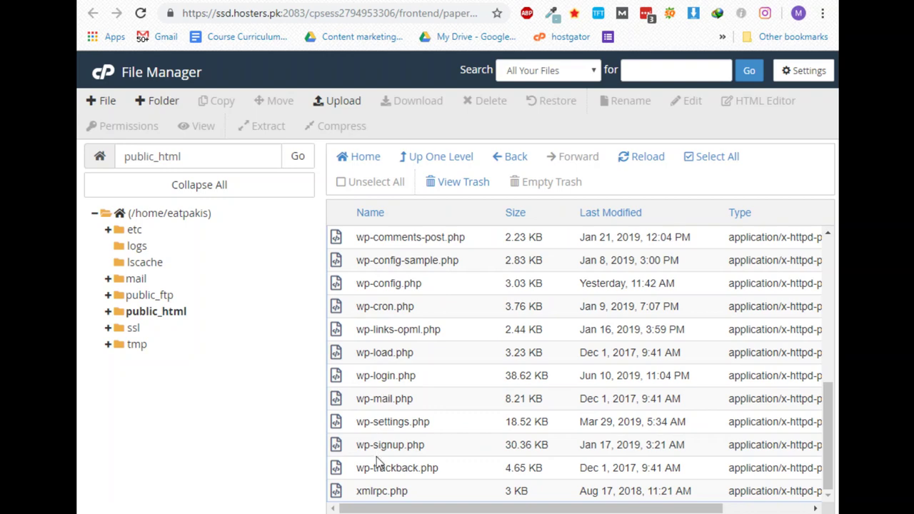
pyautogui.scroll(4, 377, 461)
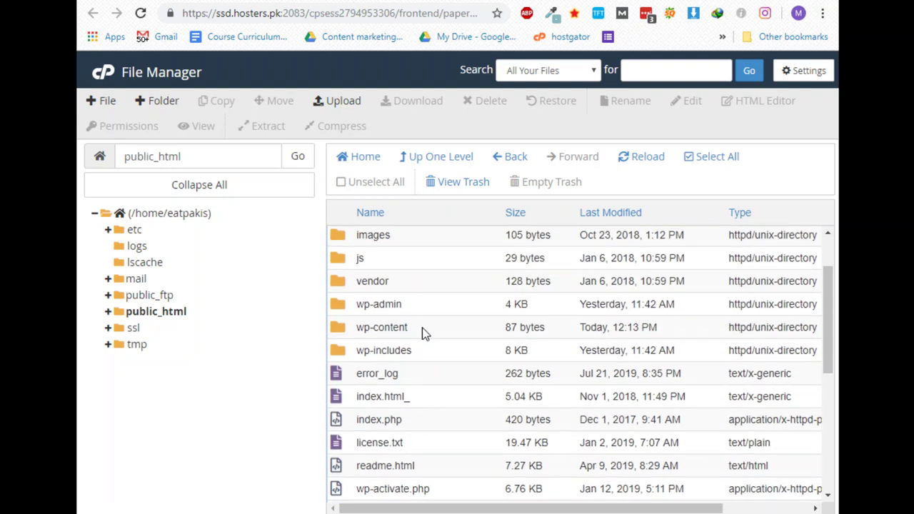
pyautogui.doubleClick(422, 330)
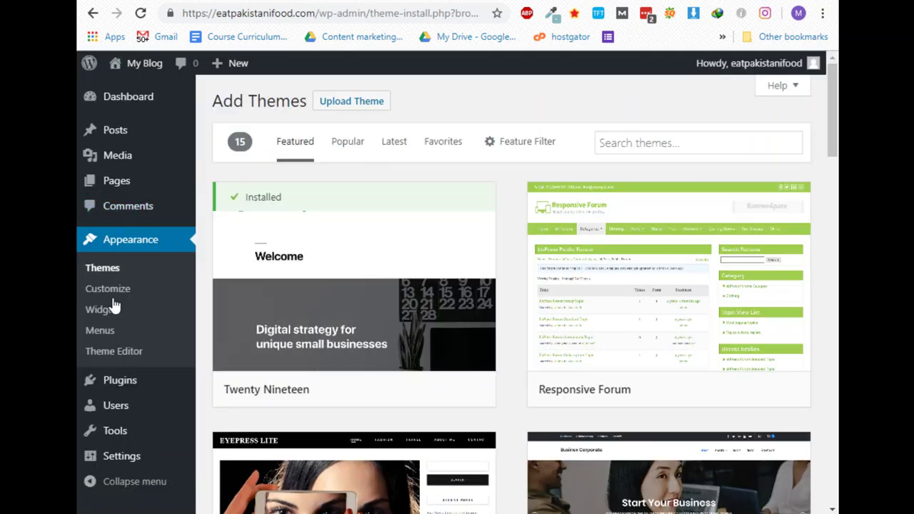
# Switch to the WordPress admin and review the themes installed on the site.
pyautogui.click(115, 269)
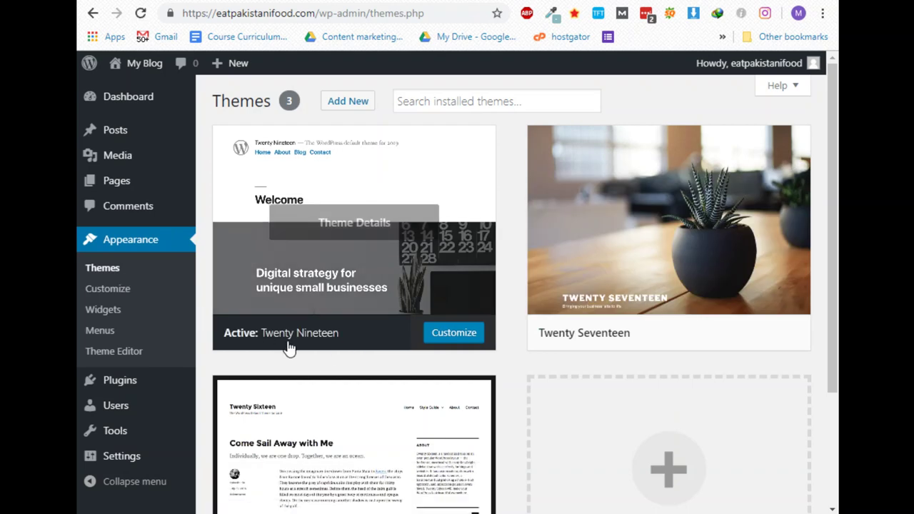
pyautogui.moveTo(607, 351)
pyautogui.scroll(-1, 607, 352)
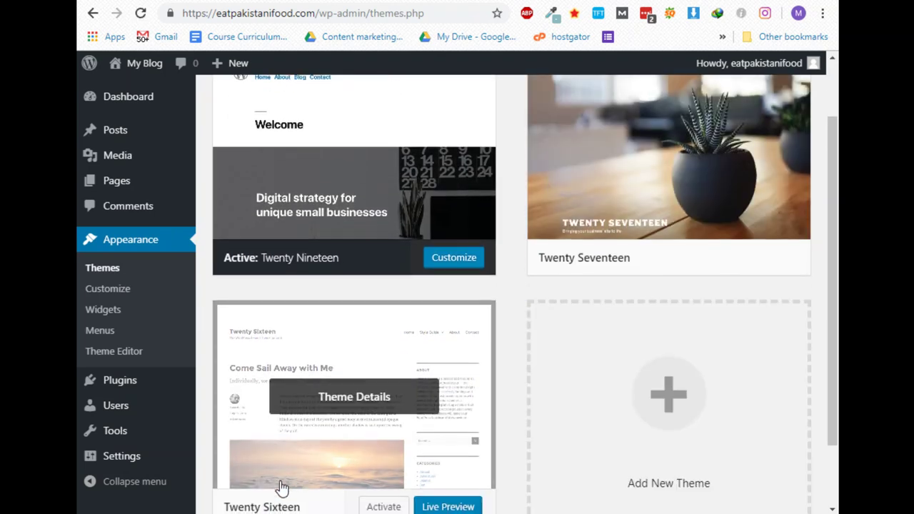
pyautogui.scroll(-2, 240, 439)
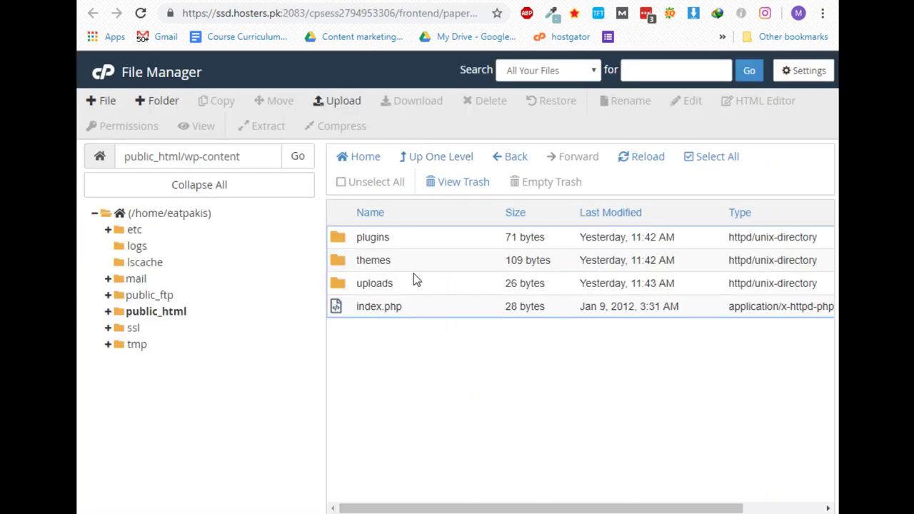
# Upload neptune-by-osetin.zip from the desktop to the themes folder in wp-content, checking the archive's contents beforehand.
pyautogui.doubleClick(420, 262)
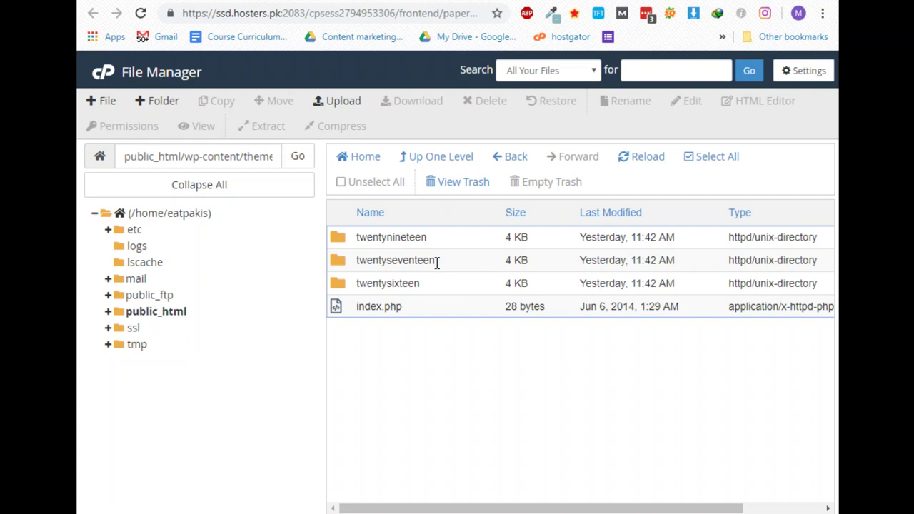
pyautogui.click(346, 104)
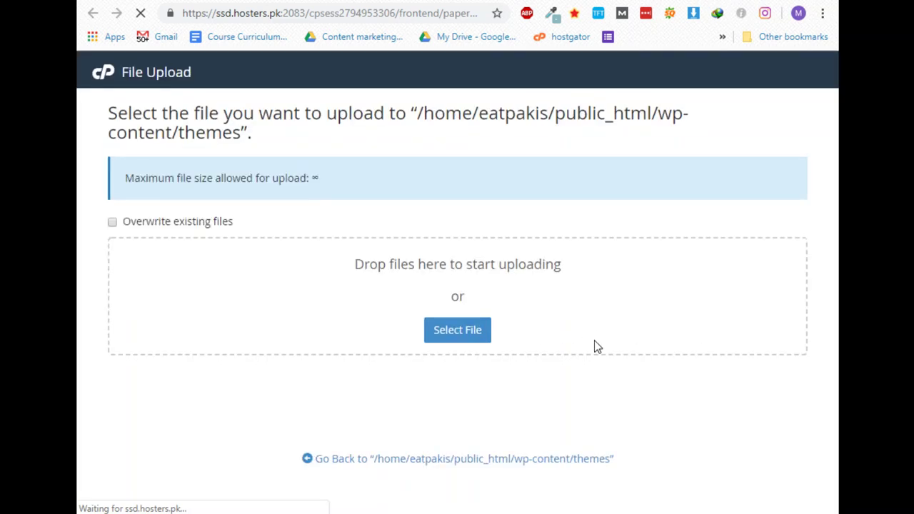
pyautogui.press('super+d')
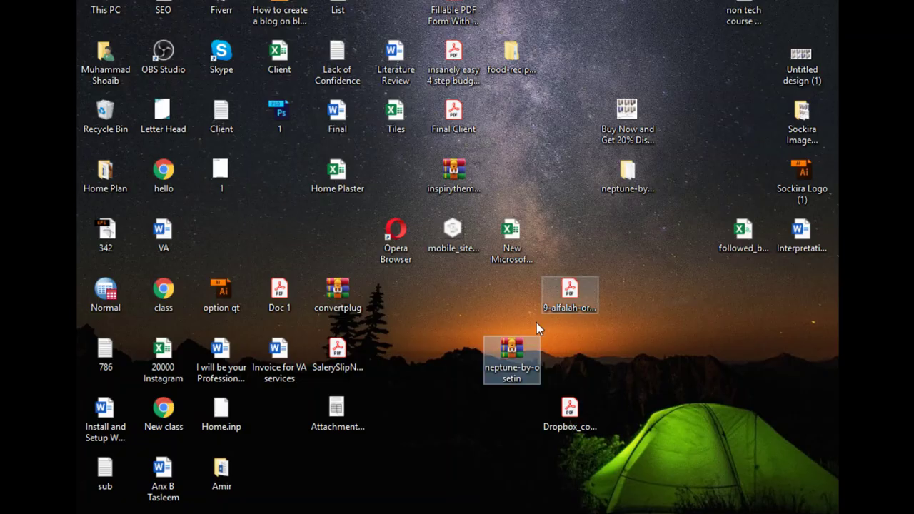
pyautogui.doubleClick(510, 350)
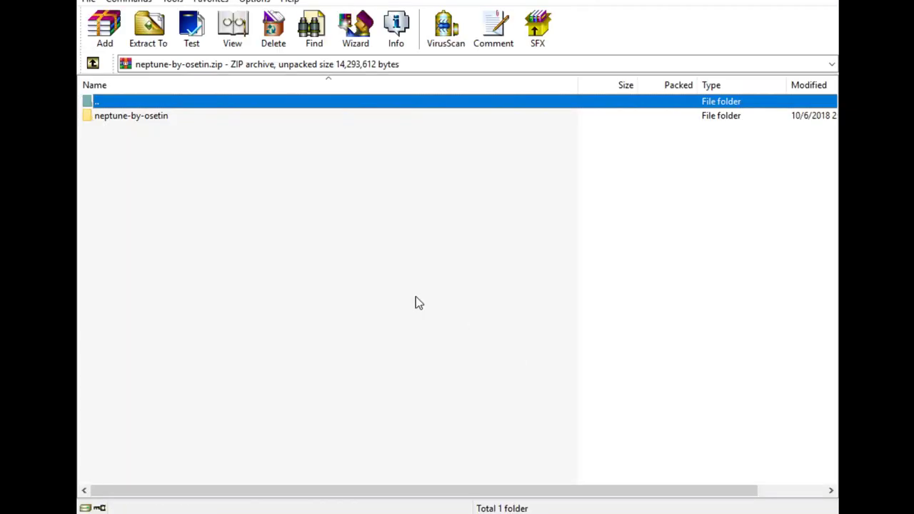
pyautogui.doubleClick(136, 115)
pyautogui.click(842, 3)
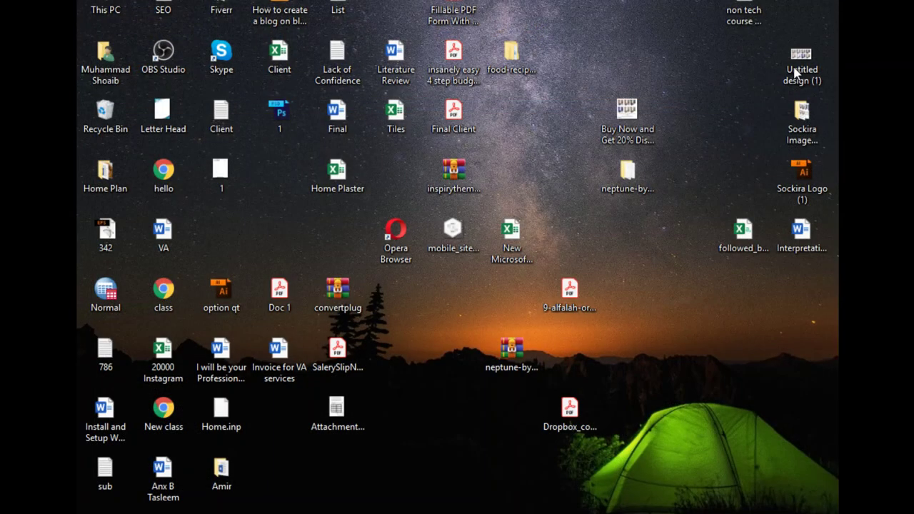
pyautogui.moveTo(518, 357); pyautogui.dragTo(381, 311)
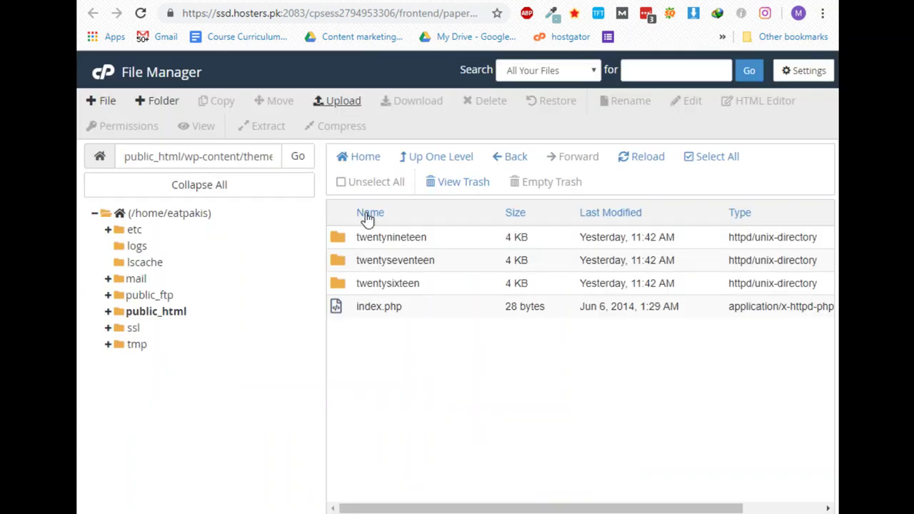
# Reopen the themes folder through public_html and wp-content in the File Manager, checking the upload page on the way.
pyautogui.click(428, 164)
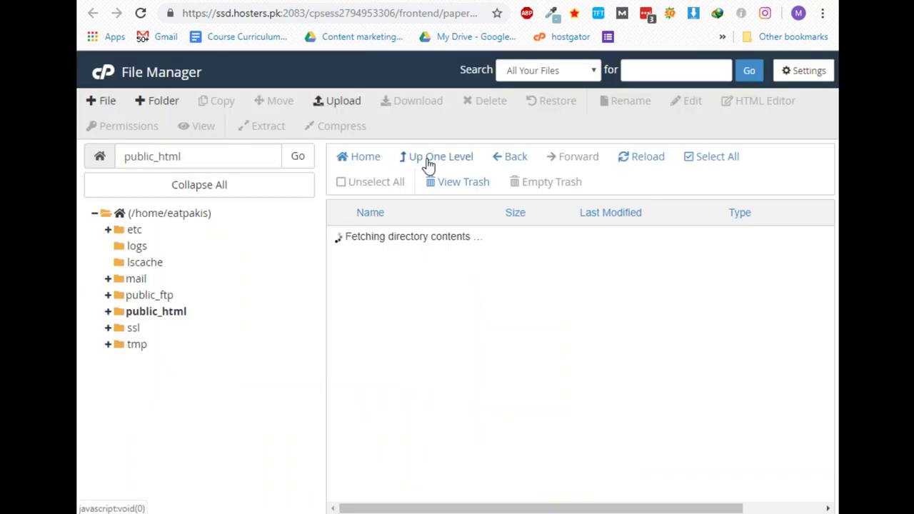
pyautogui.click(156, 314)
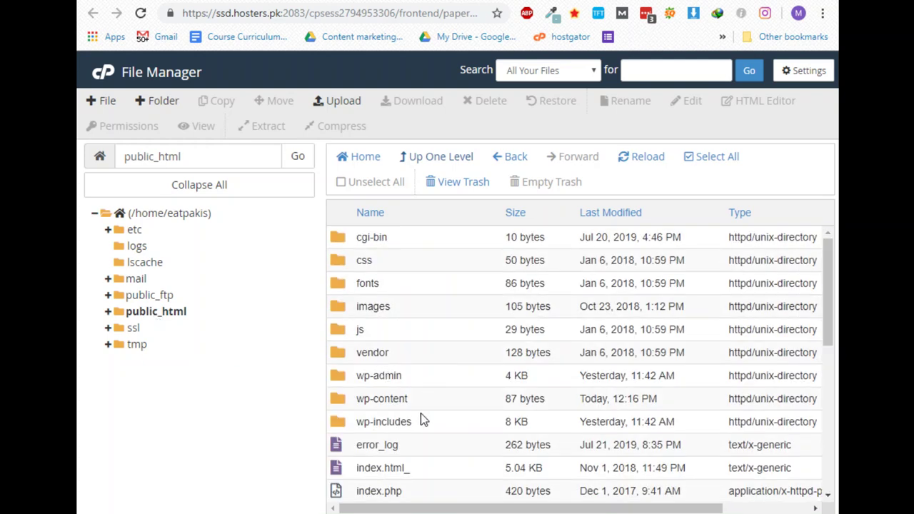
pyautogui.doubleClick(429, 401)
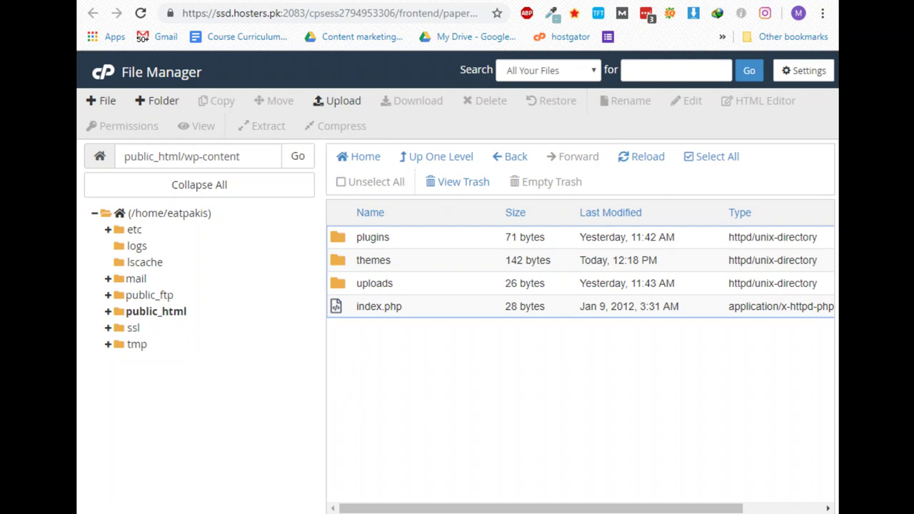
pyautogui.click(383, 1)
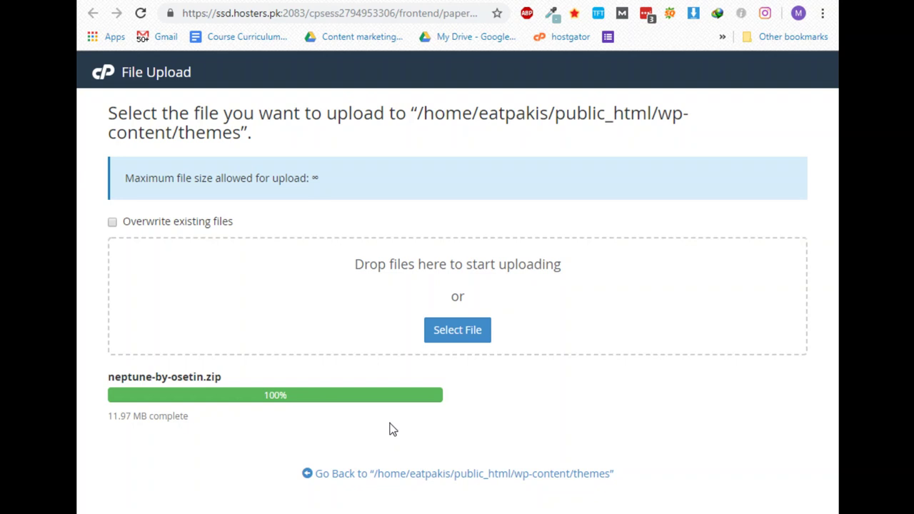
pyautogui.click(391, 3)
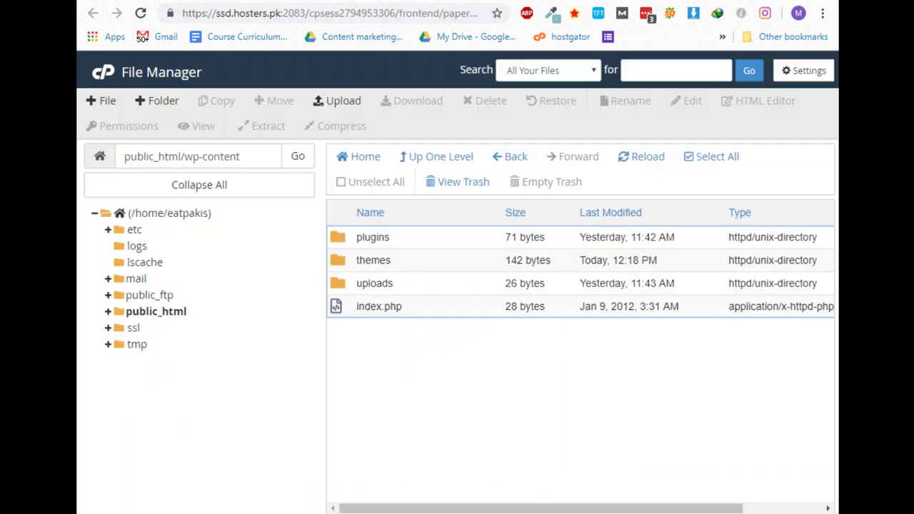
pyautogui.doubleClick(434, 264)
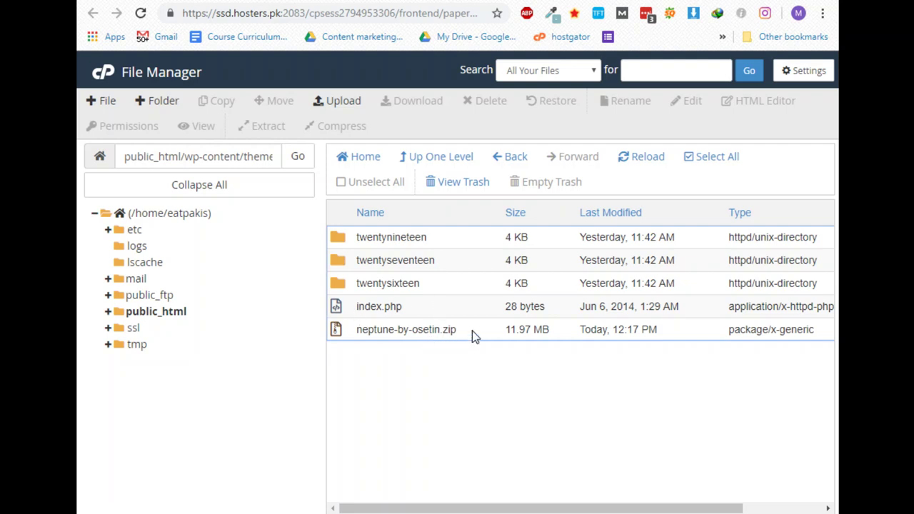
# Extract neptune-by-osetin.zip into /public_html/wp-content/themes and reload the folder listing.
pyautogui.rightClick(472, 331)
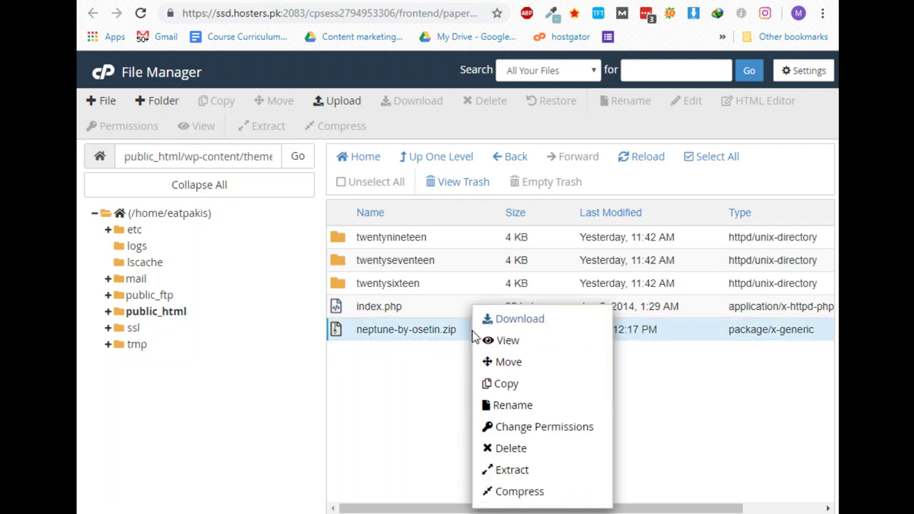
pyautogui.click(512, 471)
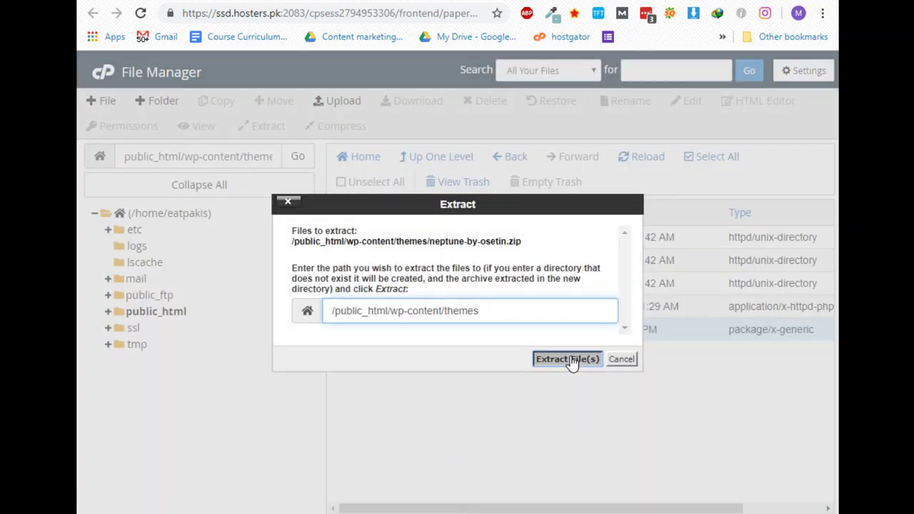
pyautogui.click(568, 359)
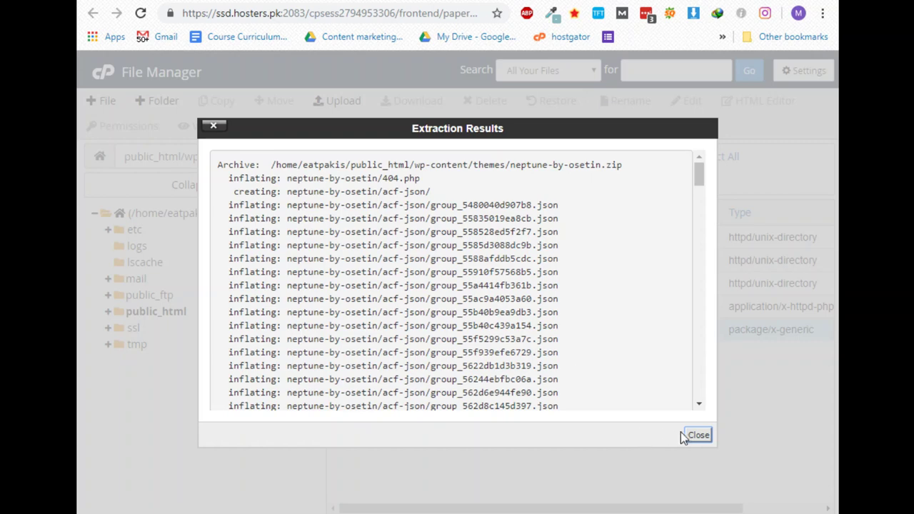
pyautogui.click(690, 434)
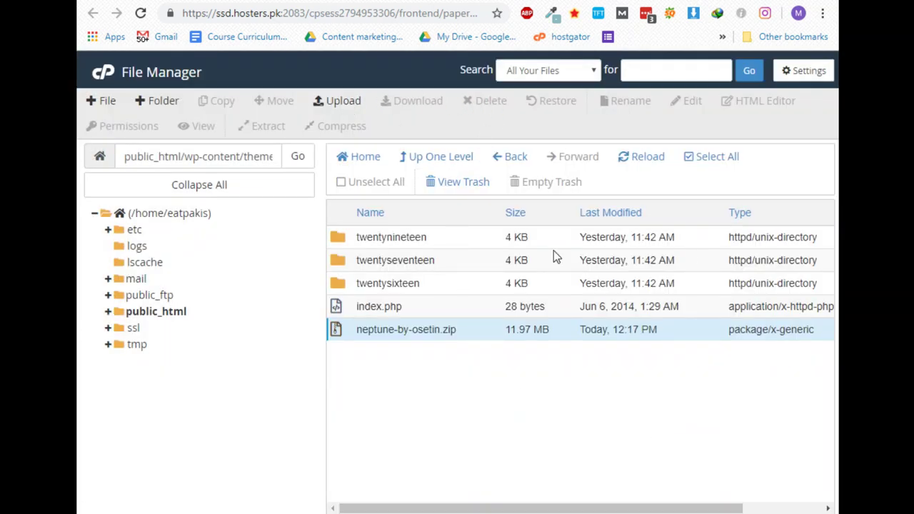
pyautogui.click(629, 162)
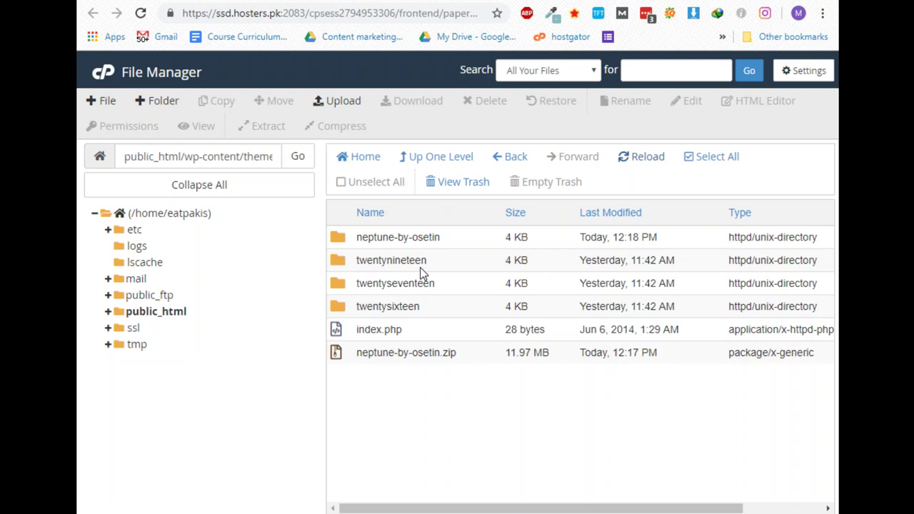
# Switch to the WordPress admin, reload the installed themes and activate the Neptune by Osetin theme.
pyautogui.click(307, 0)
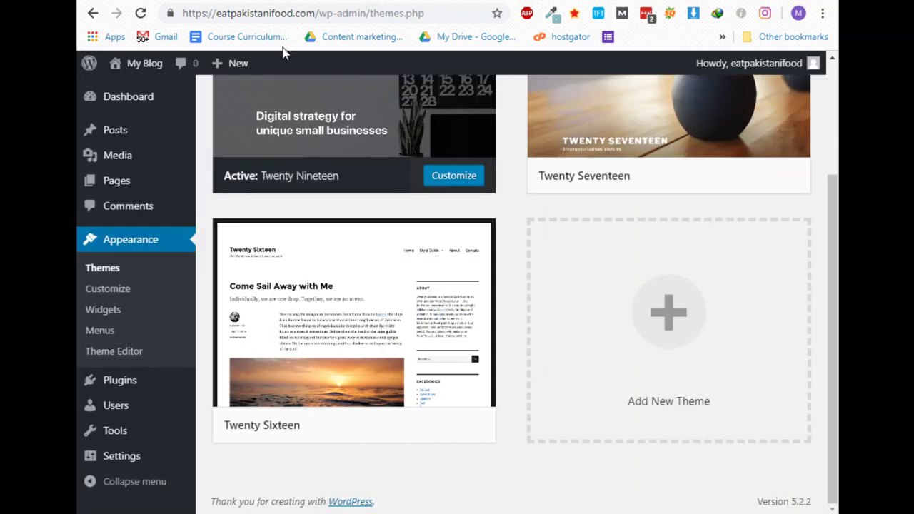
pyautogui.scroll(2, 333, 247)
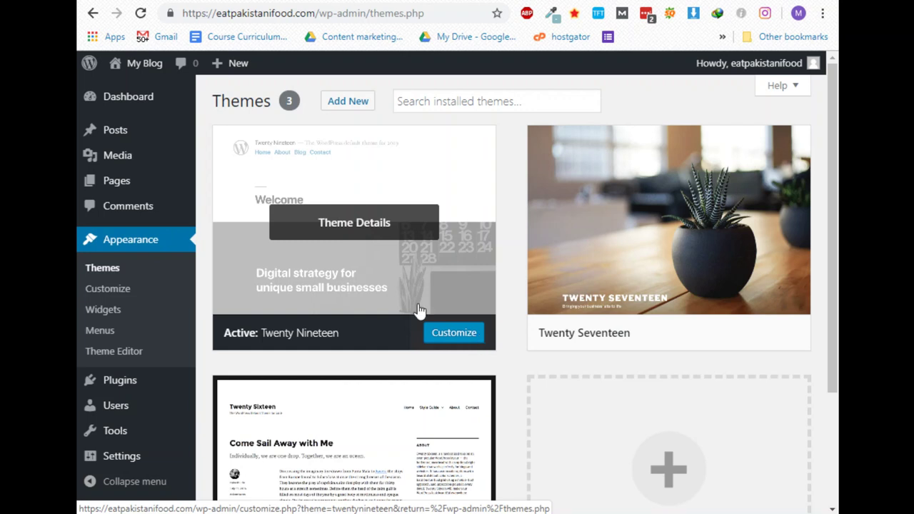
pyautogui.click(141, 14)
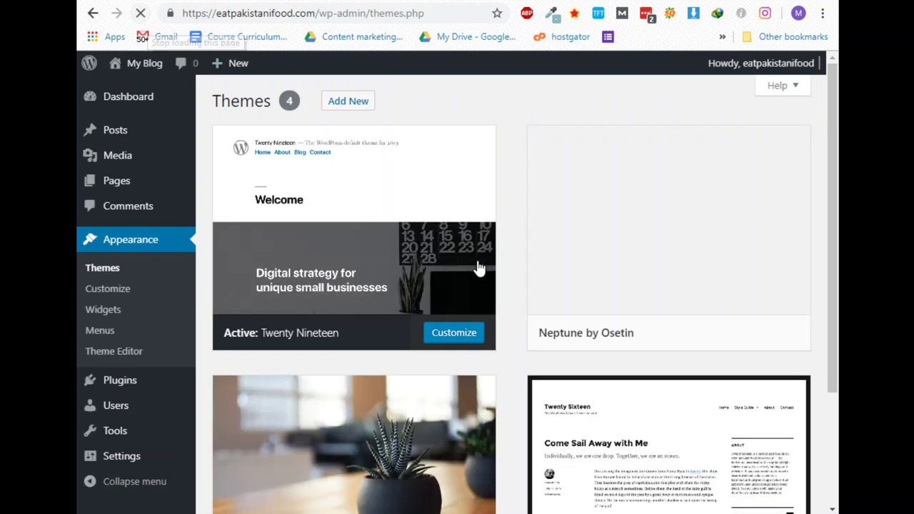
pyautogui.moveTo(650, 273)
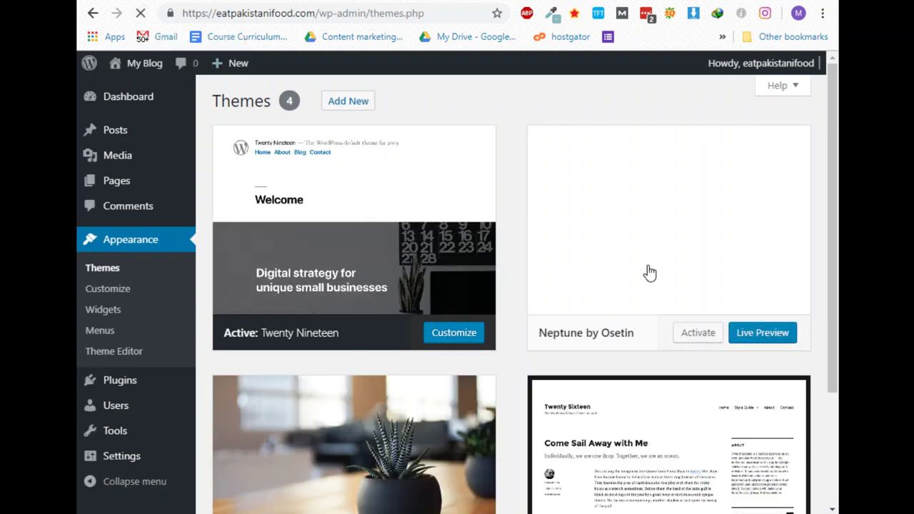
pyautogui.click(696, 333)
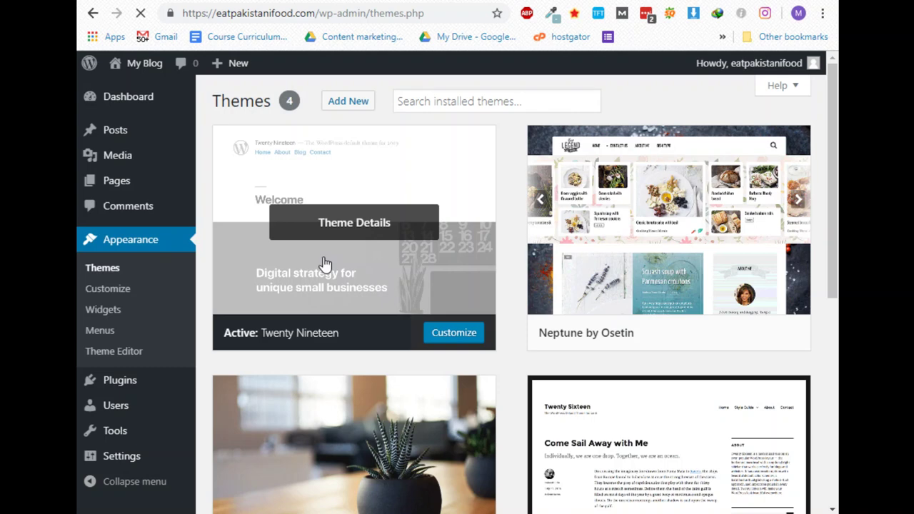
pyautogui.scroll(-1, 327, 302)
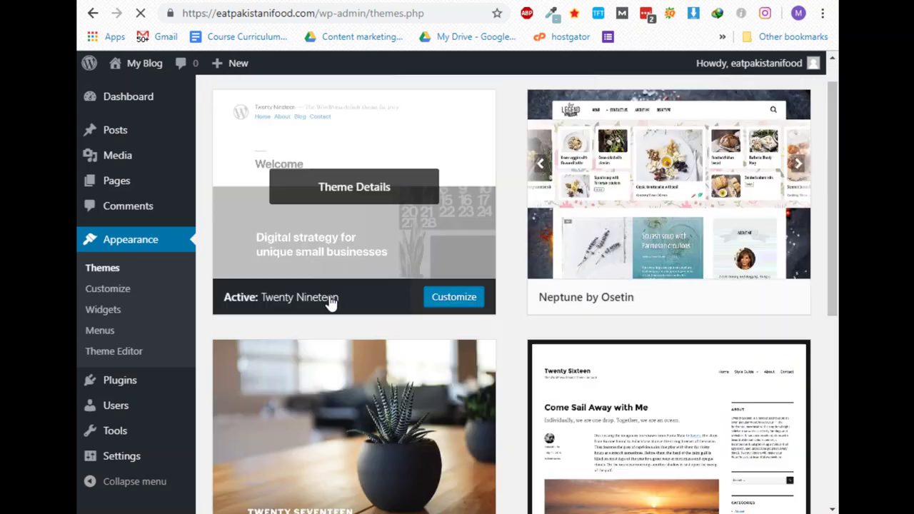
pyautogui.scroll(1, 330, 304)
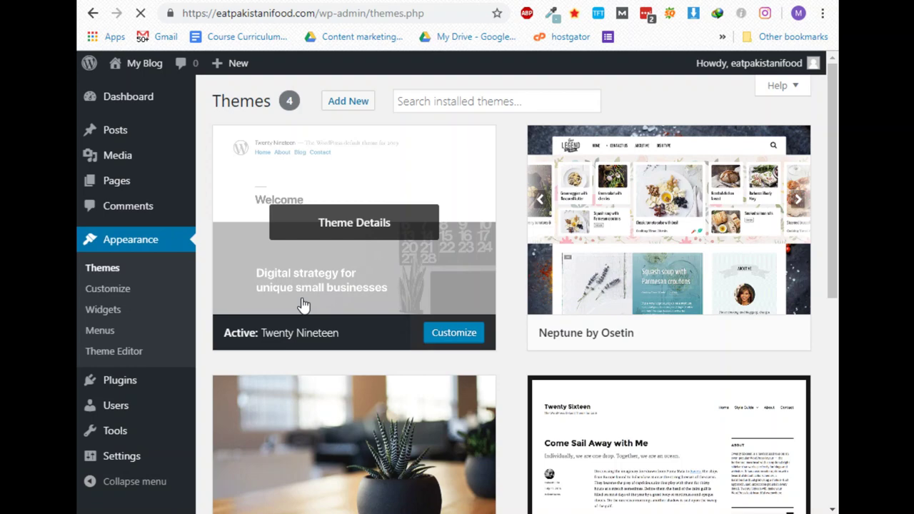
pyautogui.scroll(-5, 477, 267)
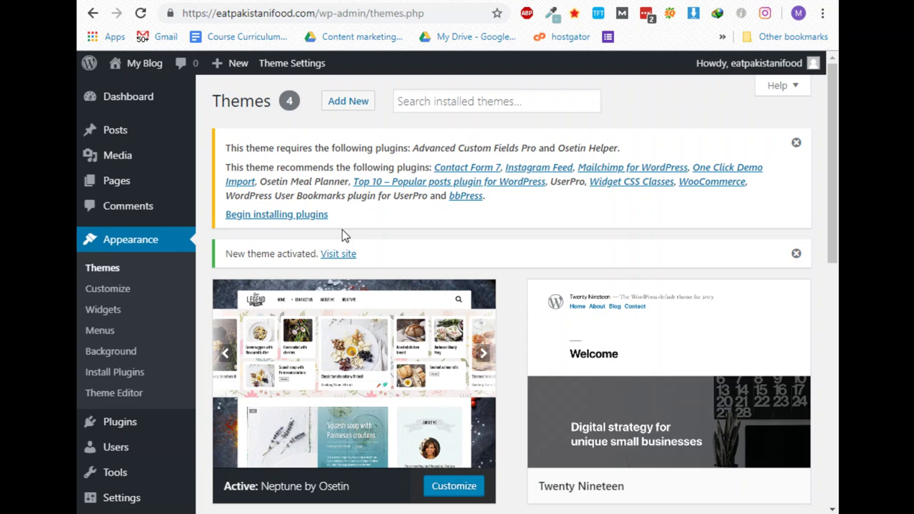
# Begin installing the theme's required and recommended plugins by selecting every listed plugin and choosing the Install bulk action.
pyautogui.click(304, 218)
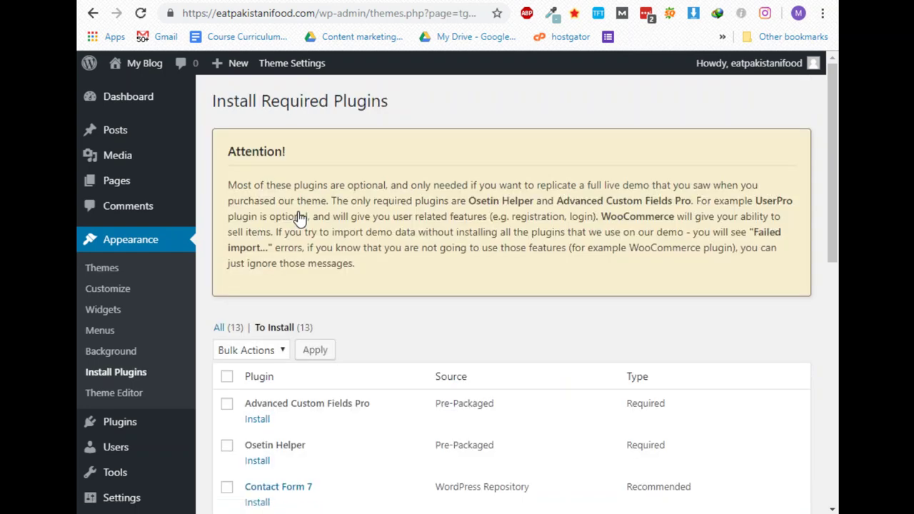
pyautogui.scroll(-3, 277, 257)
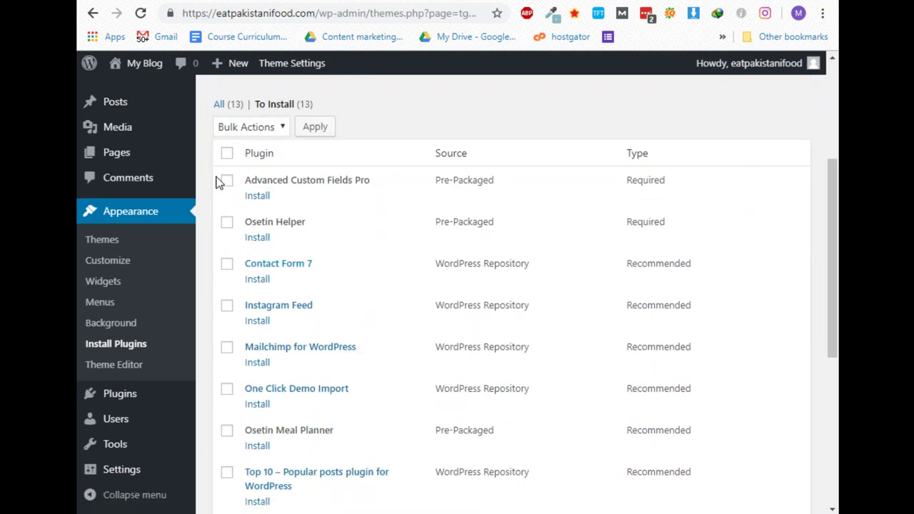
pyautogui.click(227, 155)
pyautogui.scroll(-5, 236, 373)
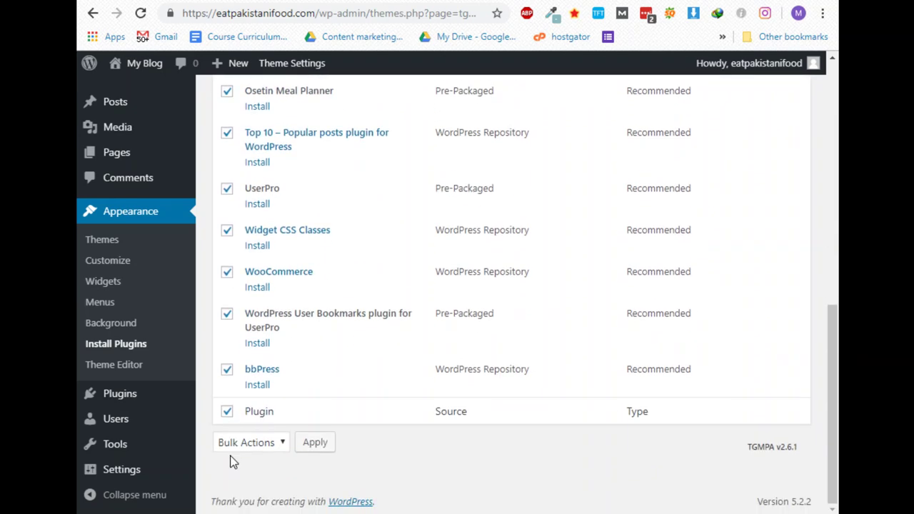
pyautogui.scroll(5, 241, 435)
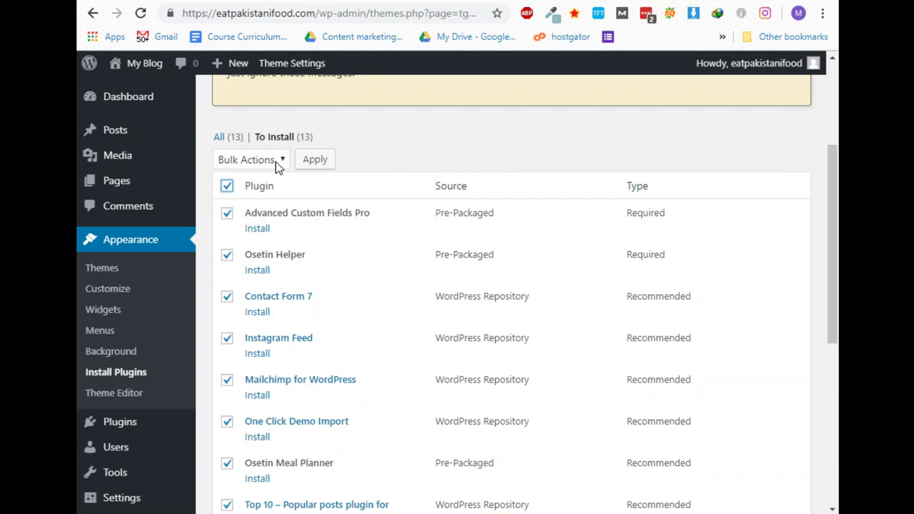
pyautogui.click(275, 162)
pyautogui.click(268, 194)
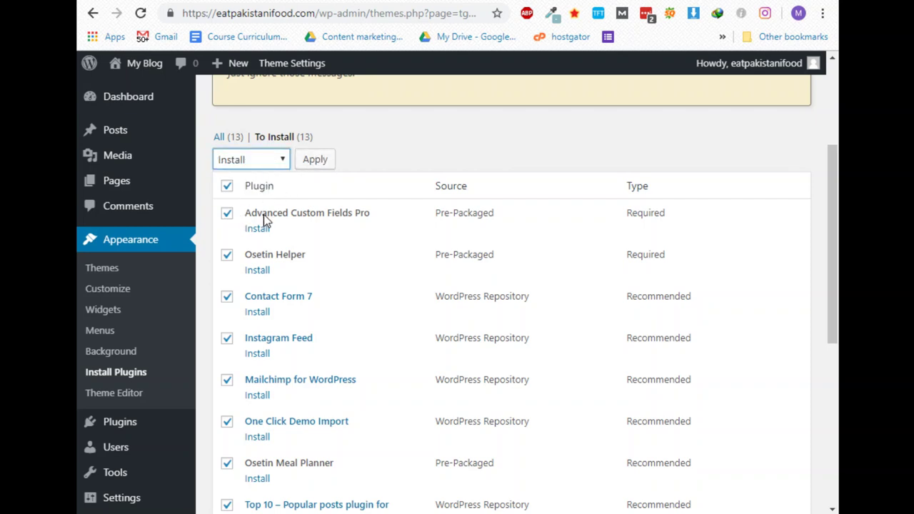
# Review the plugin notice and list, keep all plugins selected, and run the Install bulk action on them.
pyautogui.scroll(3, 264, 215)
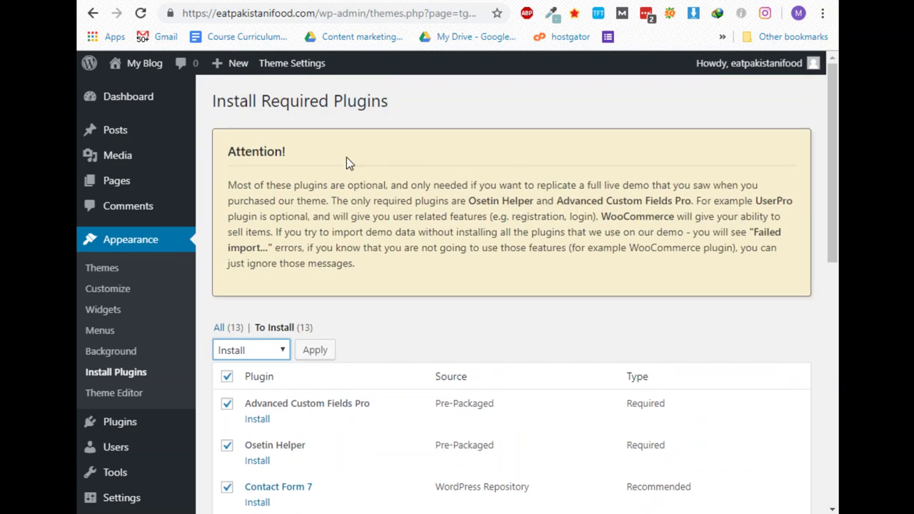
pyautogui.scroll(-4, 400, 368)
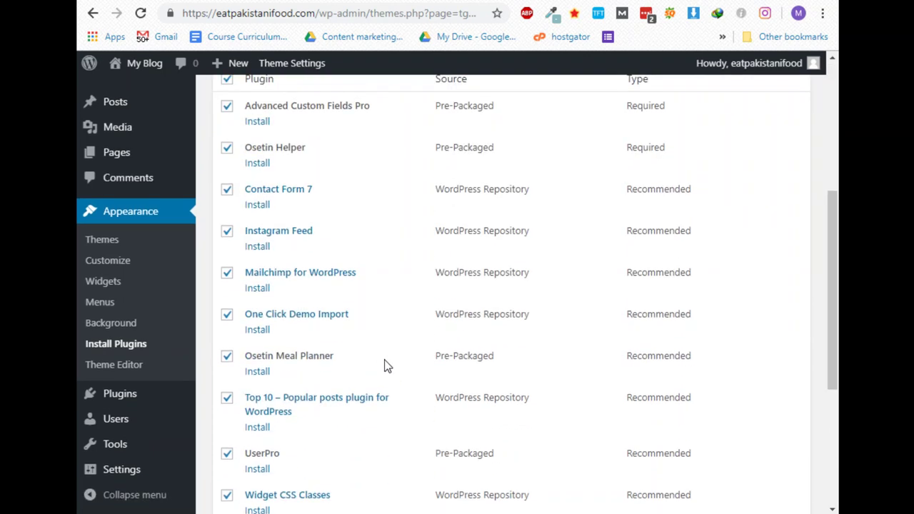
pyautogui.scroll(2, 321, 302)
pyautogui.click(227, 227)
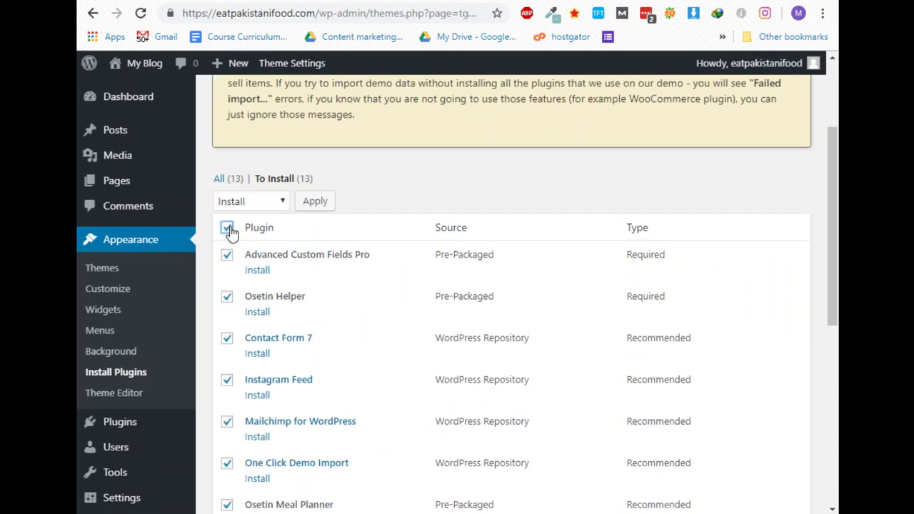
pyautogui.click(264, 203)
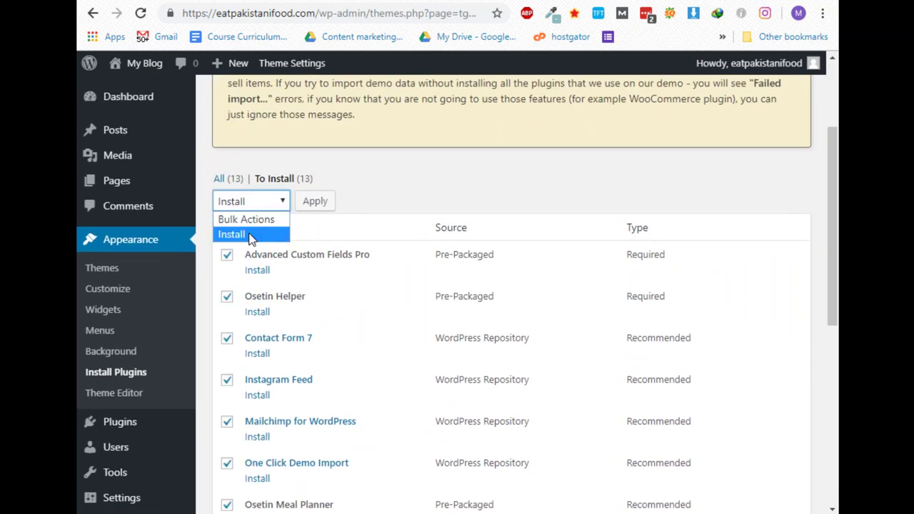
pyautogui.click(251, 236)
pyautogui.click(323, 203)
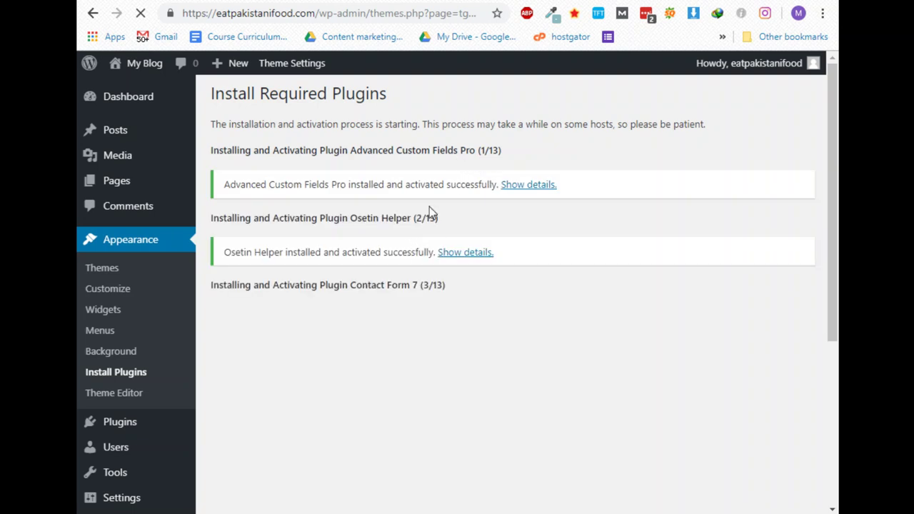
# Follow the plugin installation and activation log from Advanced Custom Fields Pro through bbPress to its closing lines.
pyautogui.scroll(-1, 422, 198)
pyautogui.scroll(-2, 428, 250)
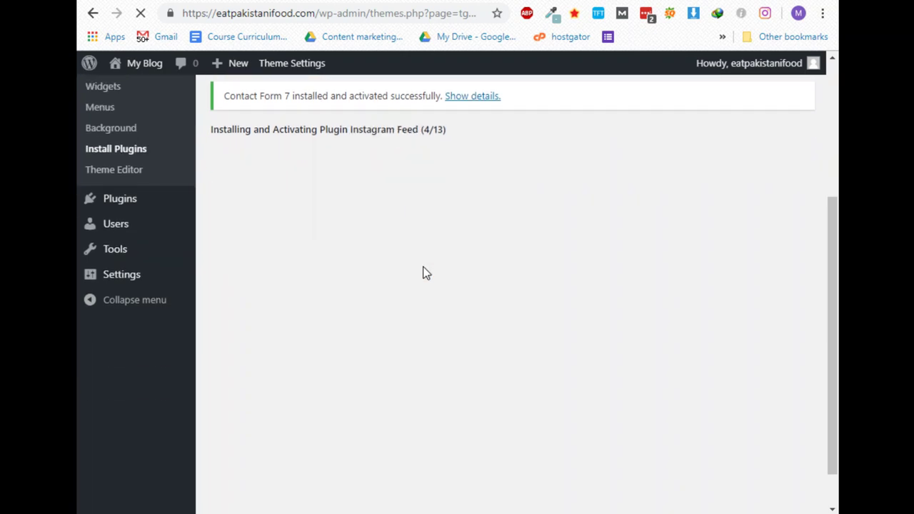
pyautogui.scroll(-1, 426, 281)
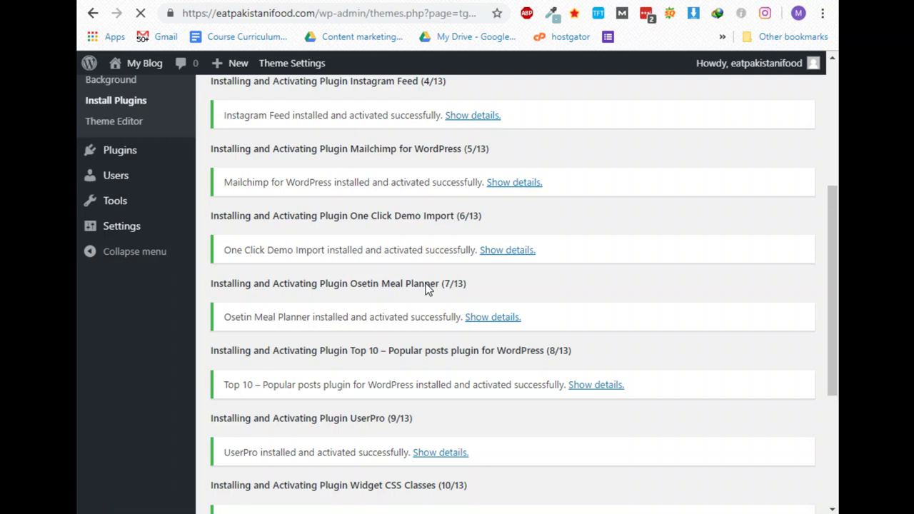
pyautogui.scroll(-4, 427, 289)
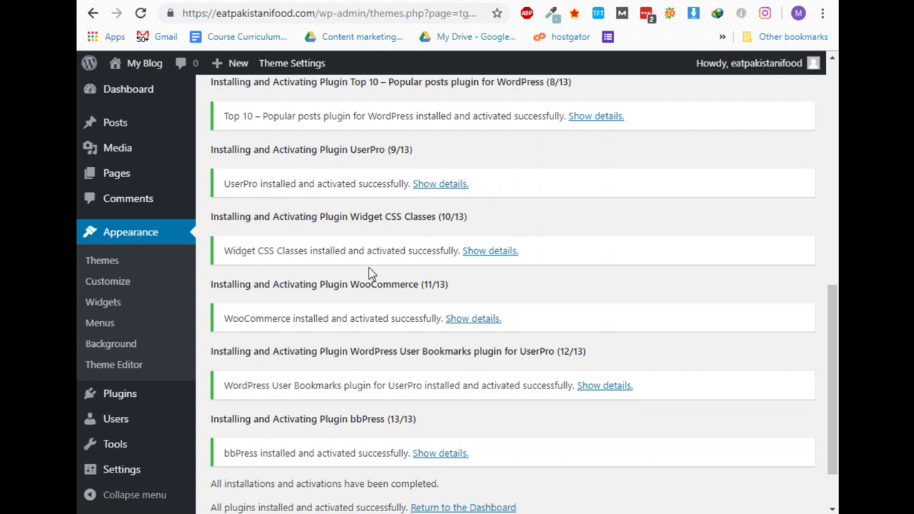
pyautogui.scroll(8, 369, 274)
pyautogui.scroll(-10, 348, 238)
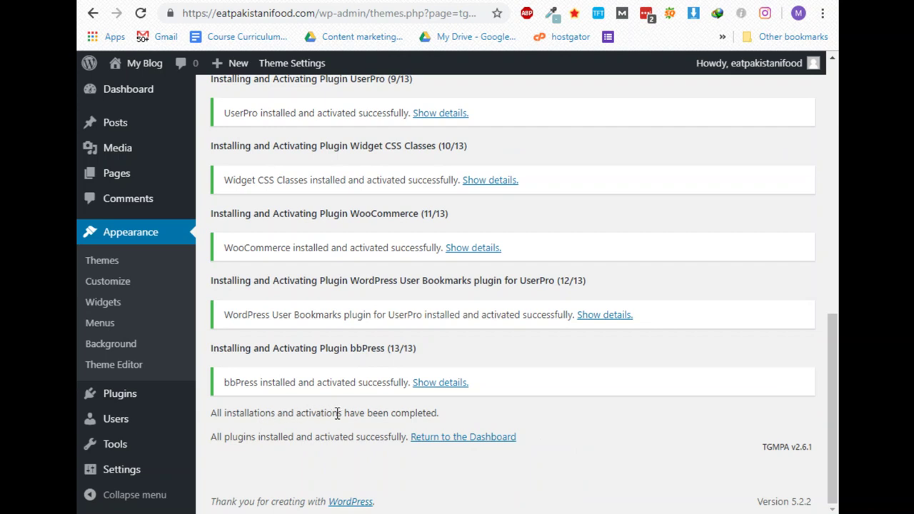
pyautogui.moveTo(337, 413); pyautogui.dragTo(435, 402)
pyautogui.click(452, 402)
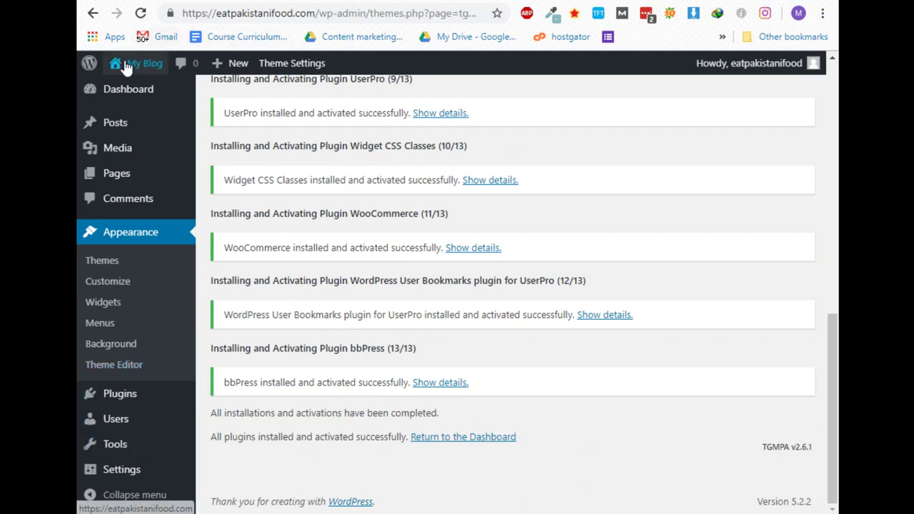
# Open the site's front page in a new tab and look through it with the Neptune theme active.
pyautogui.moveTo(139, 63)
pyautogui.rightClick(135, 90)
pyautogui.click(160, 118)
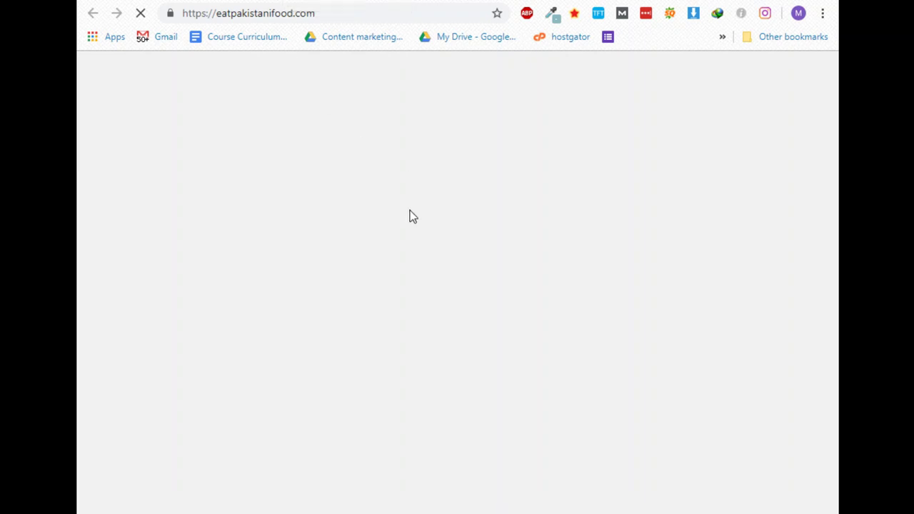
pyautogui.scroll(-5, 221, 328)
pyautogui.scroll(5, 232, 329)
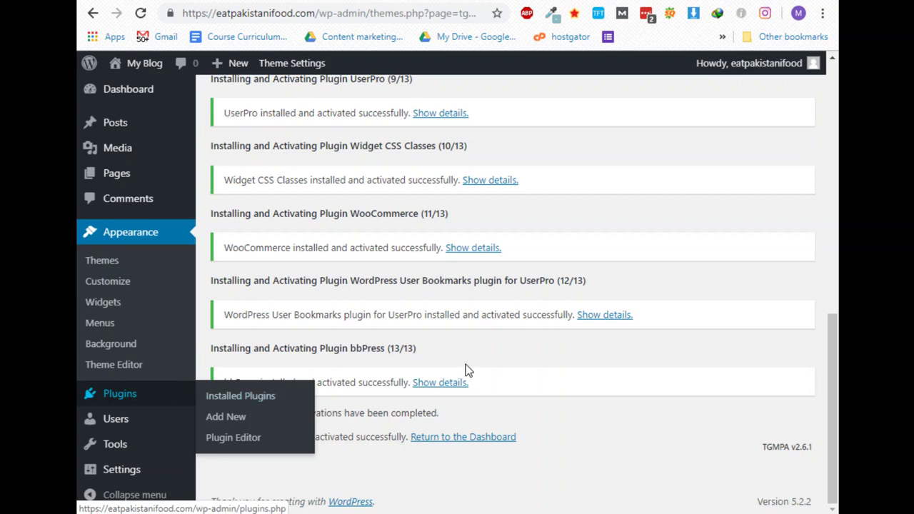
pyautogui.click(142, 13)
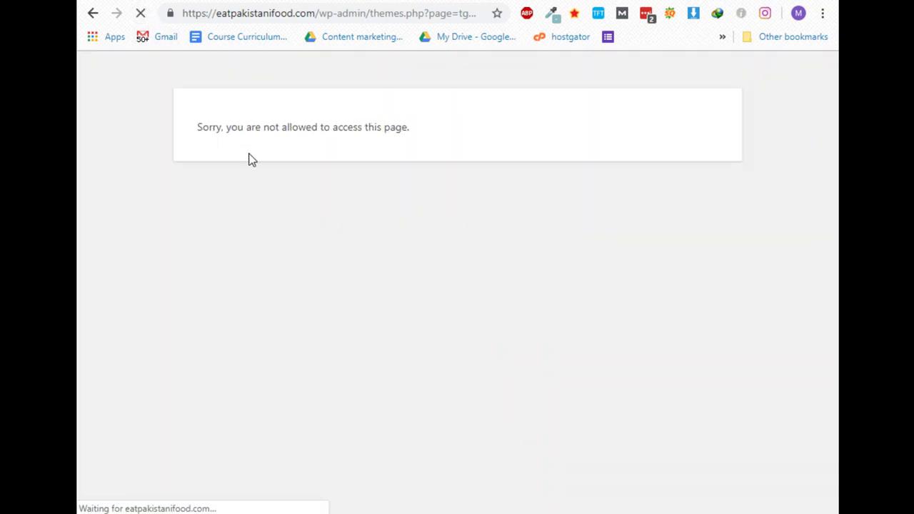
pyautogui.click(370, 12)
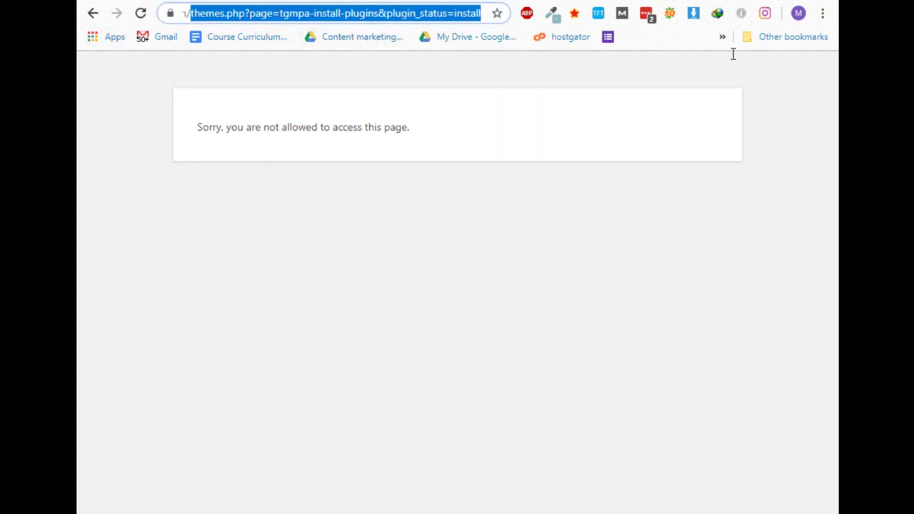
pyautogui.write('https://eatpakistanifood.com/wp-admin/')
pyautogui.press('Return')
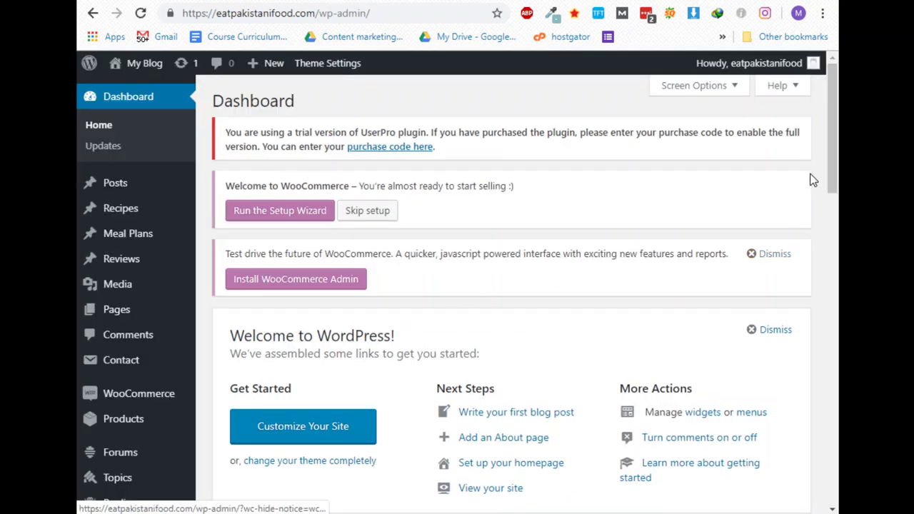
# Examine the dashboard and its admin menu entries, including the options under Theme Settings and Appearance.
pyautogui.scroll(-3, 214, 371)
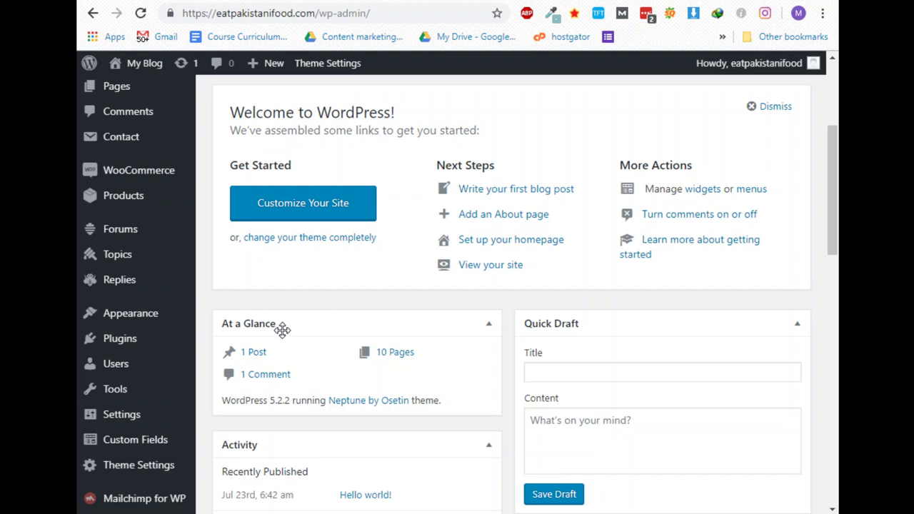
pyautogui.moveTo(88, 232)
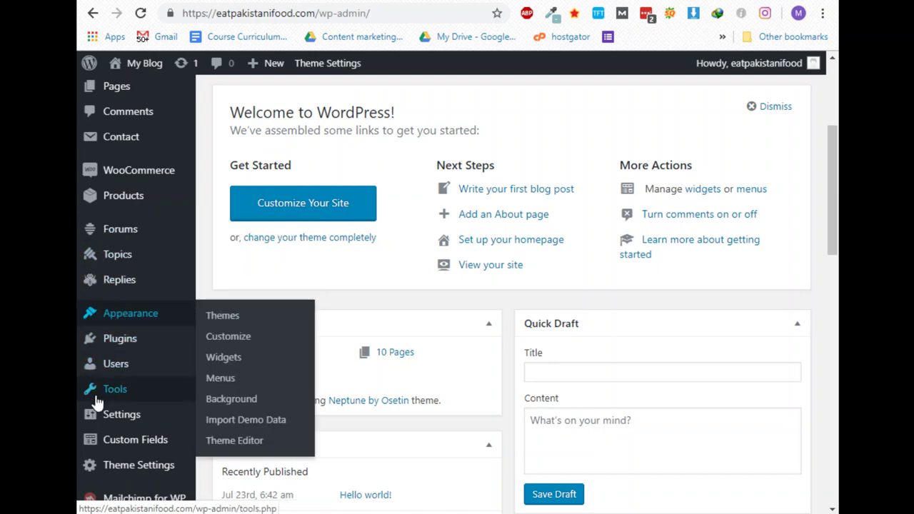
pyautogui.scroll(-2, 136, 422)
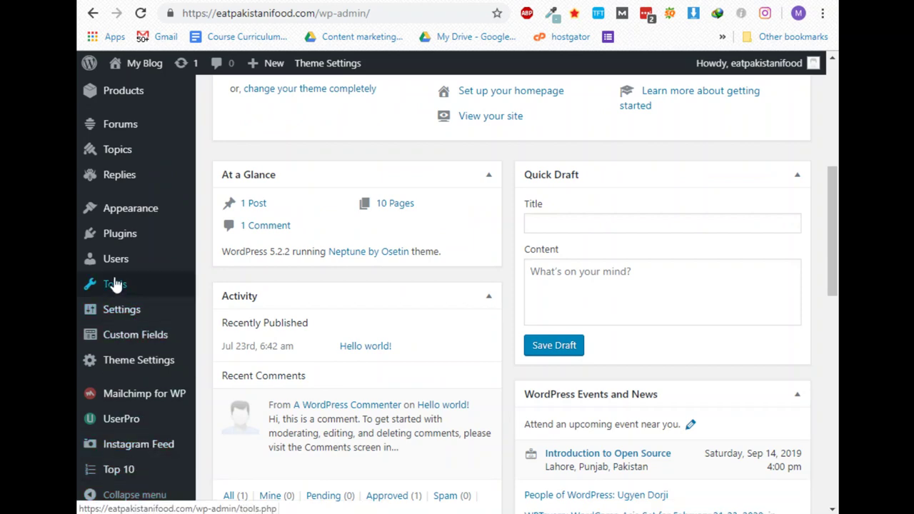
pyautogui.scroll(2, 129, 429)
pyautogui.scroll(2, 131, 157)
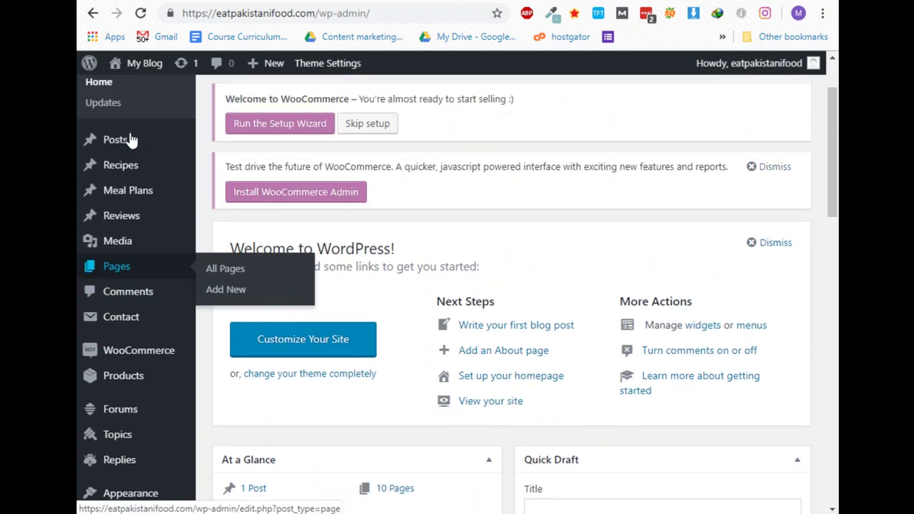
pyautogui.moveTo(146, 242)
pyautogui.scroll(-4, 139, 271)
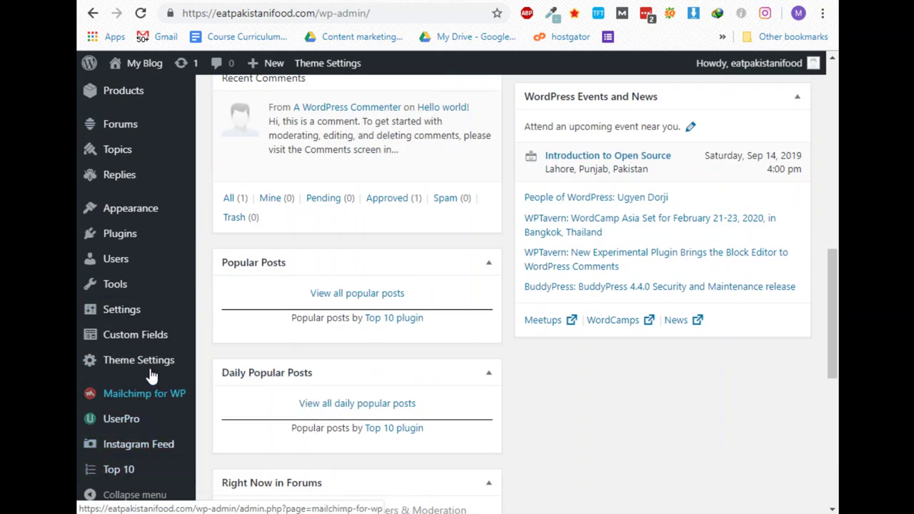
pyautogui.moveTo(152, 366)
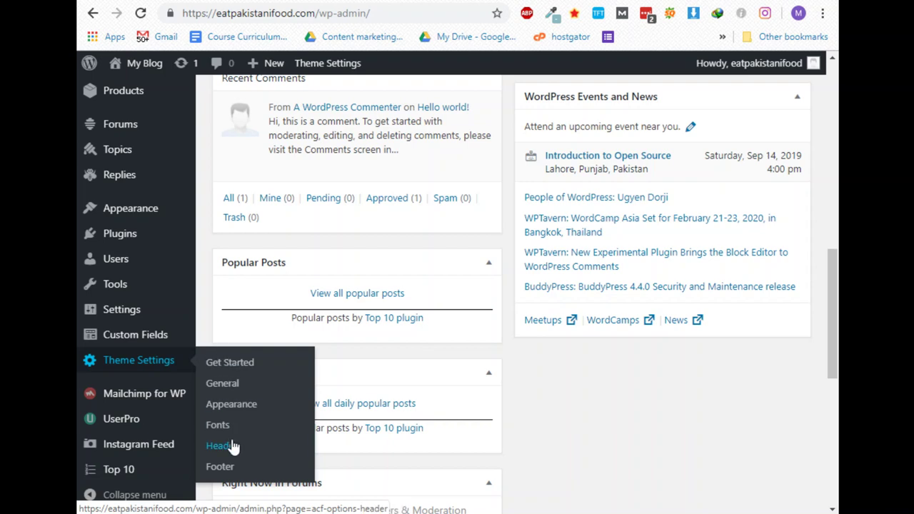
pyautogui.moveTo(139, 212)
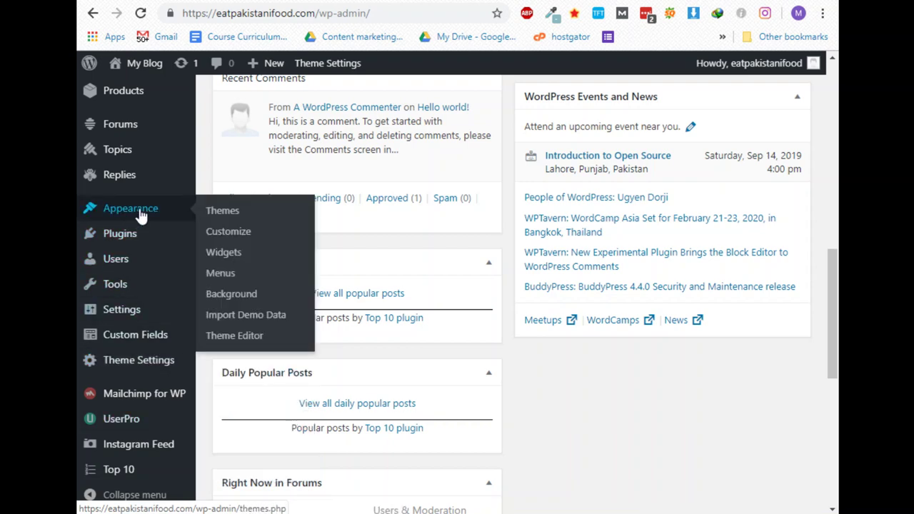
# Open the Import Demo Data page, dismiss the notice about required plugins, and read through the import notes.
pyautogui.click(236, 318)
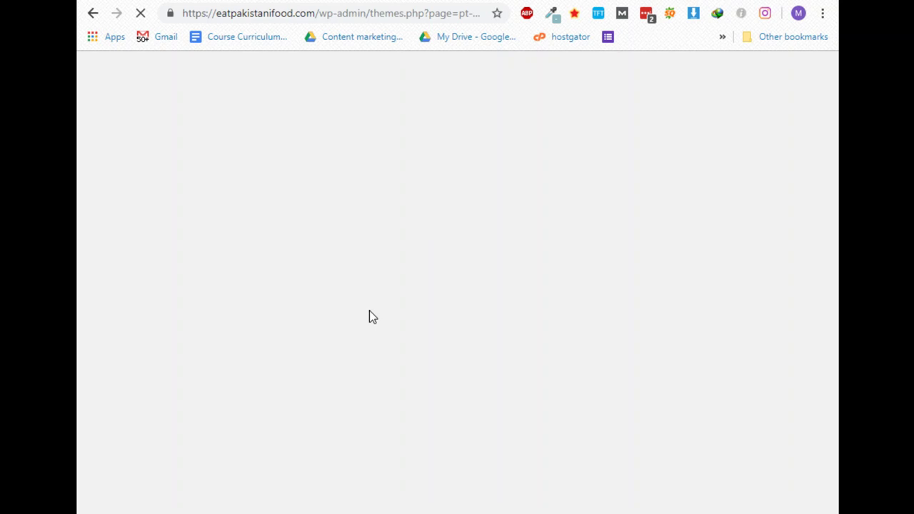
pyautogui.hotkey('alt', 'Tab')
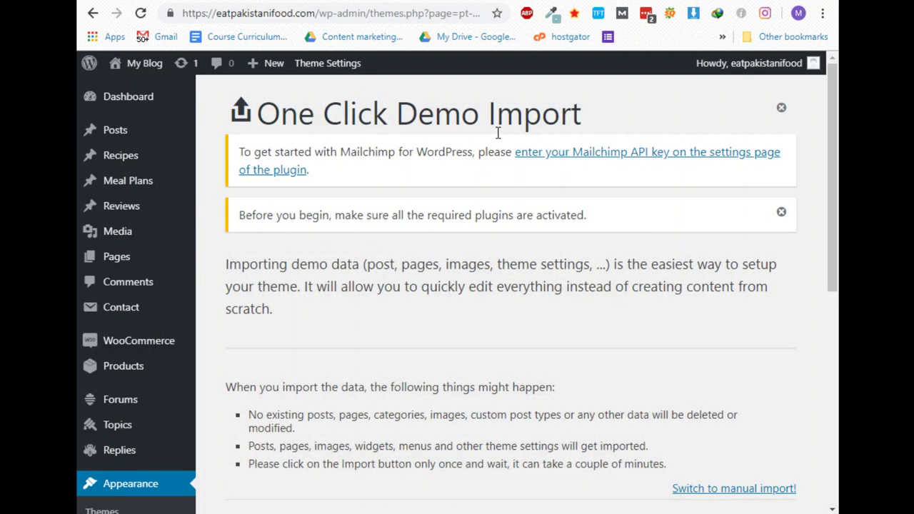
pyautogui.scroll(-3, 431, 310)
pyautogui.scroll(3, 432, 310)
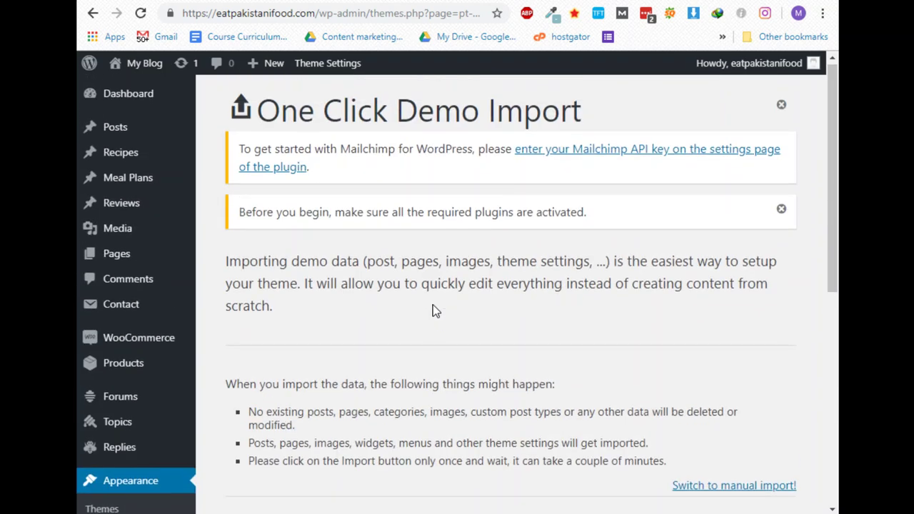
pyautogui.click(781, 212)
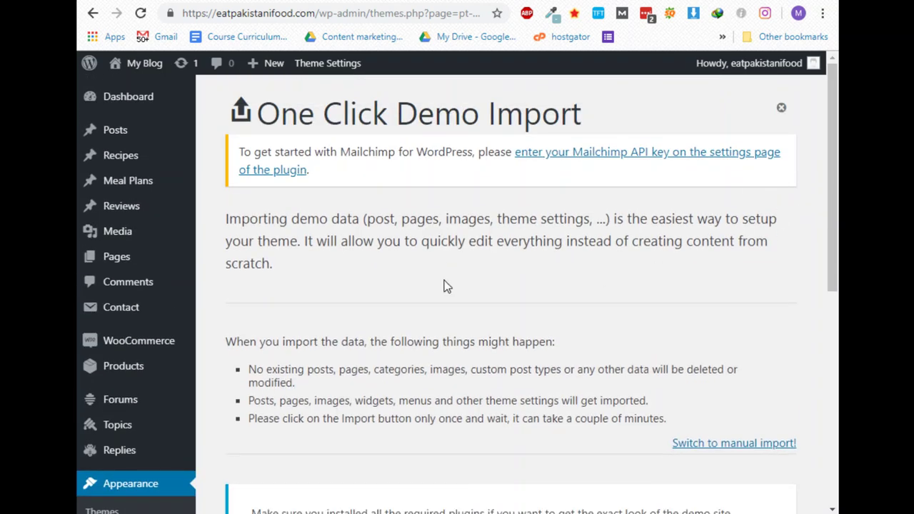
pyautogui.scroll(-4, 436, 299)
pyautogui.scroll(2, 436, 298)
pyautogui.scroll(-2, 436, 296)
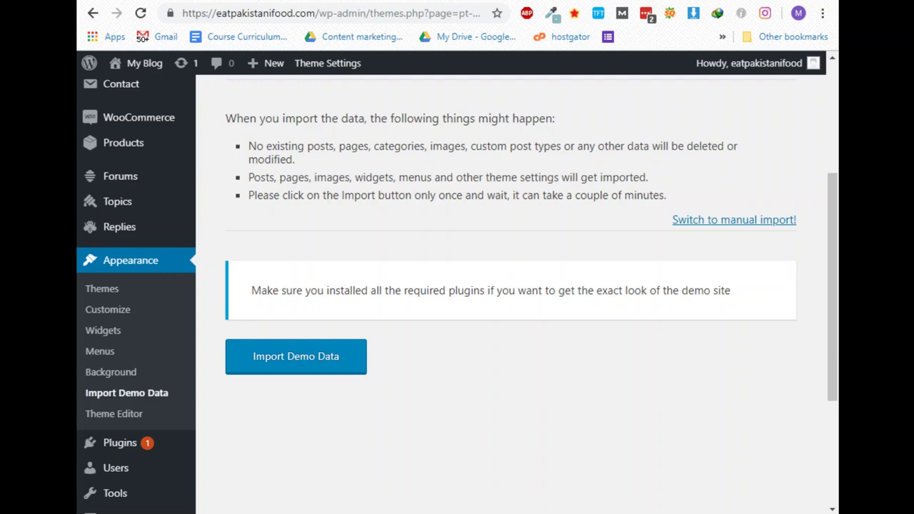
# Switch to File Explorer, open the demo-data folder in neptune-by-osetin-all-files, and widen the name column to read the full file names.
pyautogui.hotkey('alt', 'Tab')
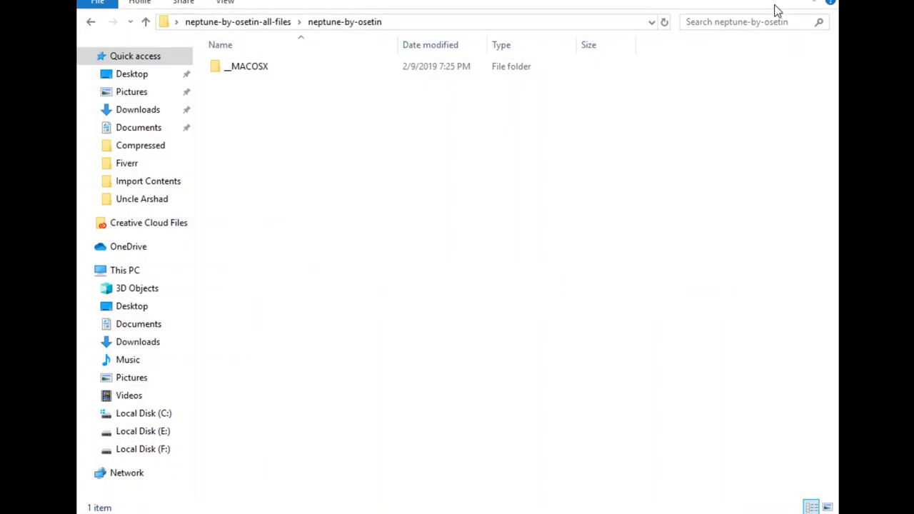
pyautogui.click(776, 10)
pyautogui.press('super+d')
pyautogui.doubleClick(614, 179)
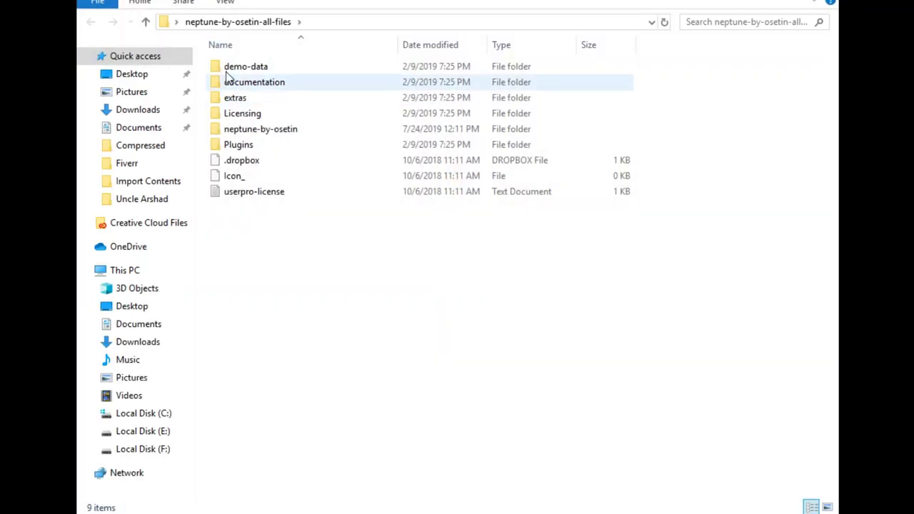
pyautogui.doubleClick(245, 67)
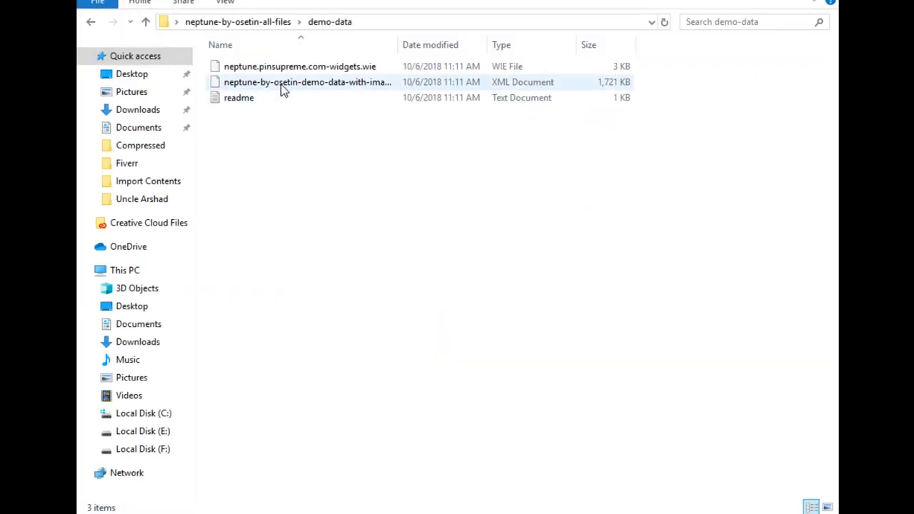
pyautogui.moveTo(400, 50); pyautogui.dragTo(550, 50)
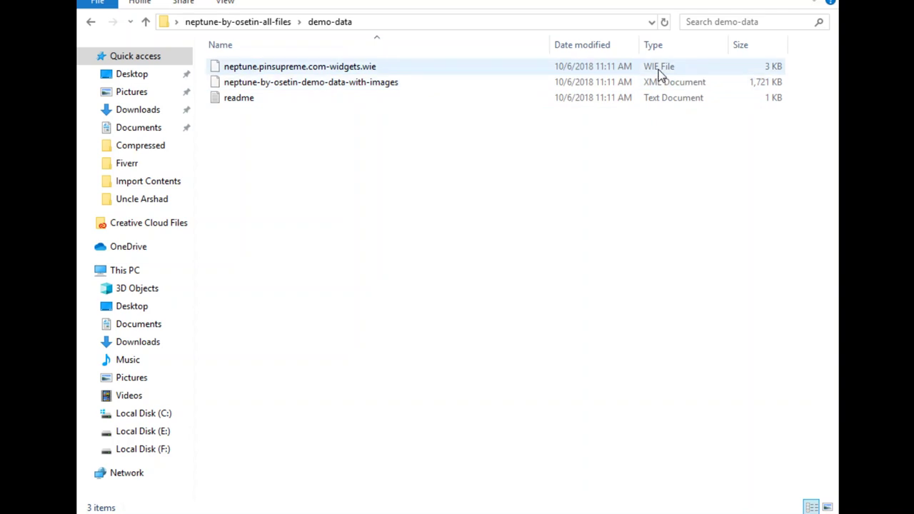
# Return to Chrome, open the manual import page in a new tab, and compare its upload fields with the files in the demo-data folder.
pyautogui.moveTo(265, 481)
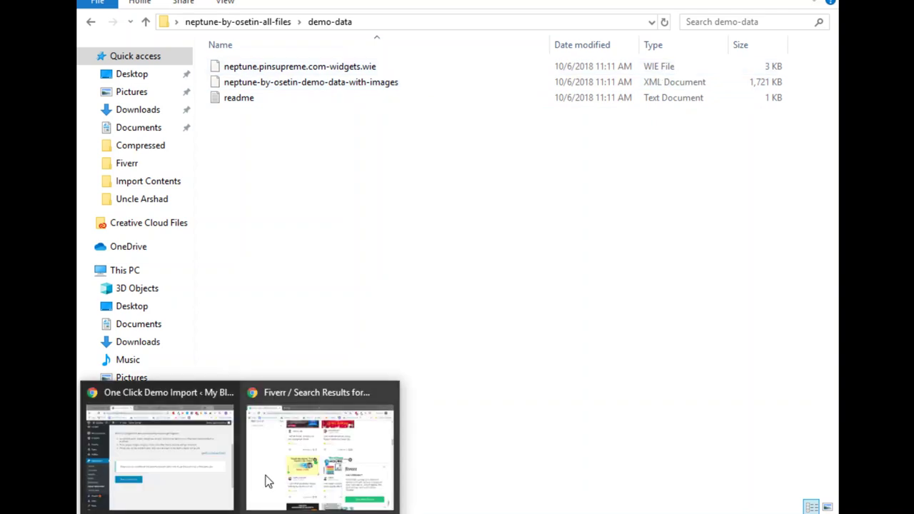
pyautogui.click(164, 453)
pyautogui.rightClick(698, 227)
pyautogui.press('Escape')
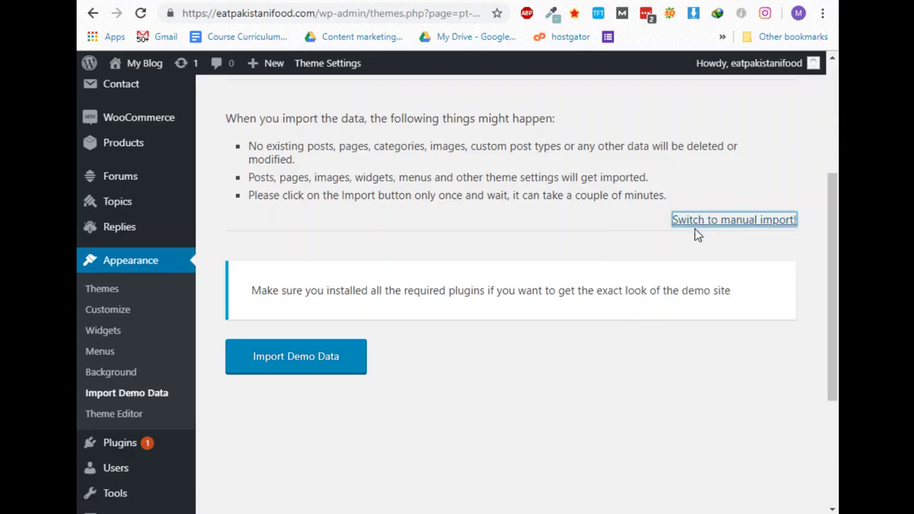
pyautogui.press('Return')
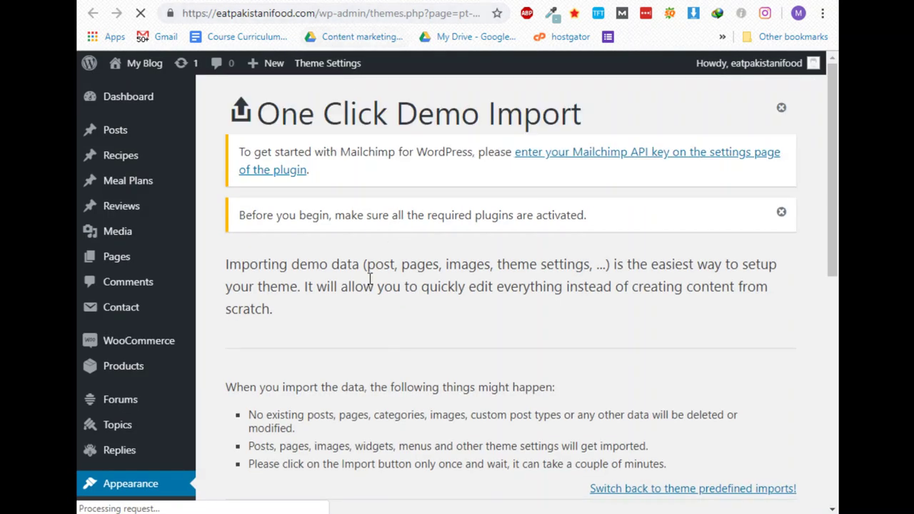
pyautogui.scroll(-10, 370, 300)
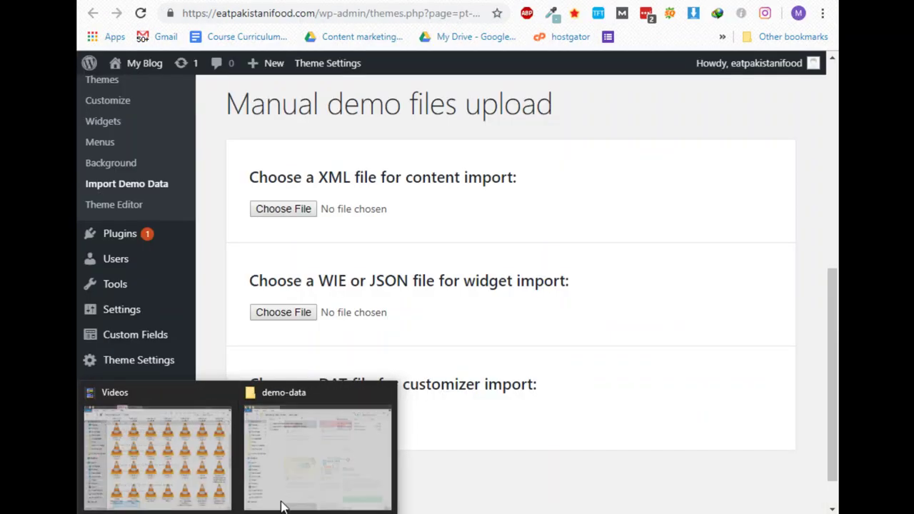
pyautogui.click(282, 507)
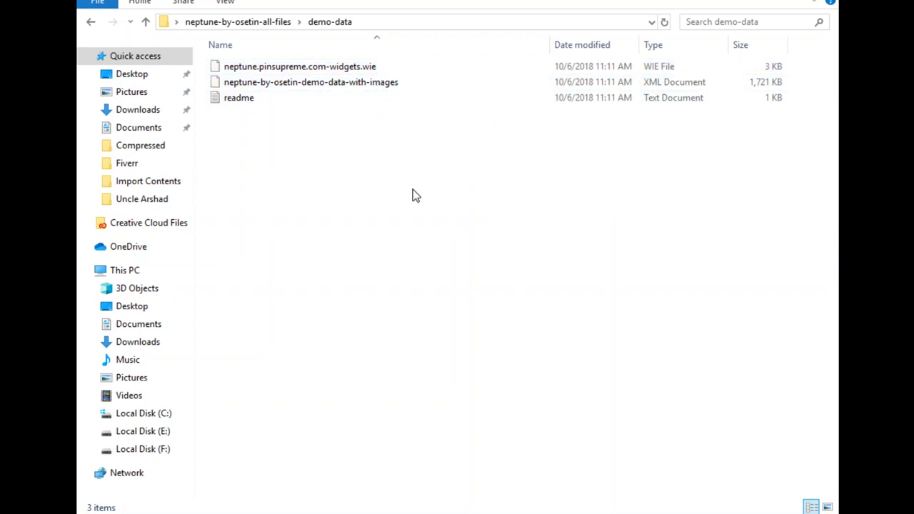
# Go back to the One Click Demo Import page with the theme's predefined import and import the demo data.
pyautogui.moveTo(212, 508)
pyautogui.click(196, 471)
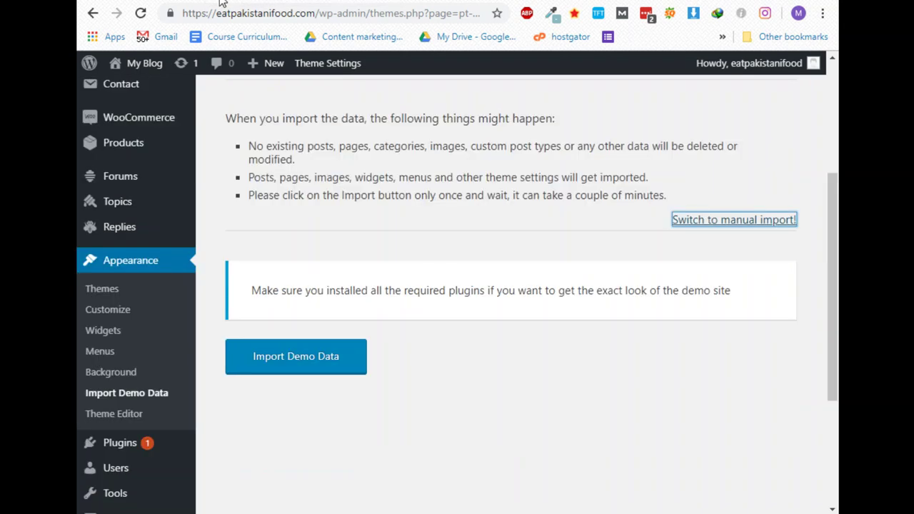
pyautogui.click(292, 363)
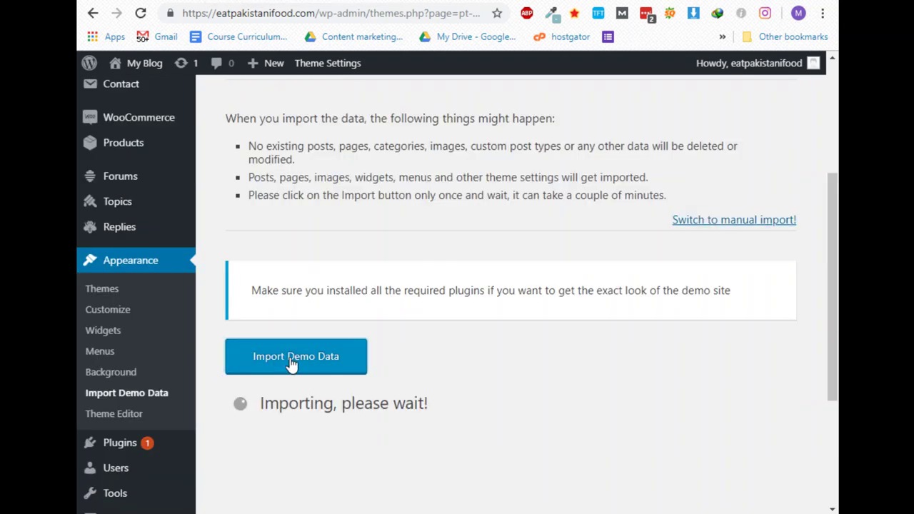
pyautogui.scroll(-1, 623, 344)
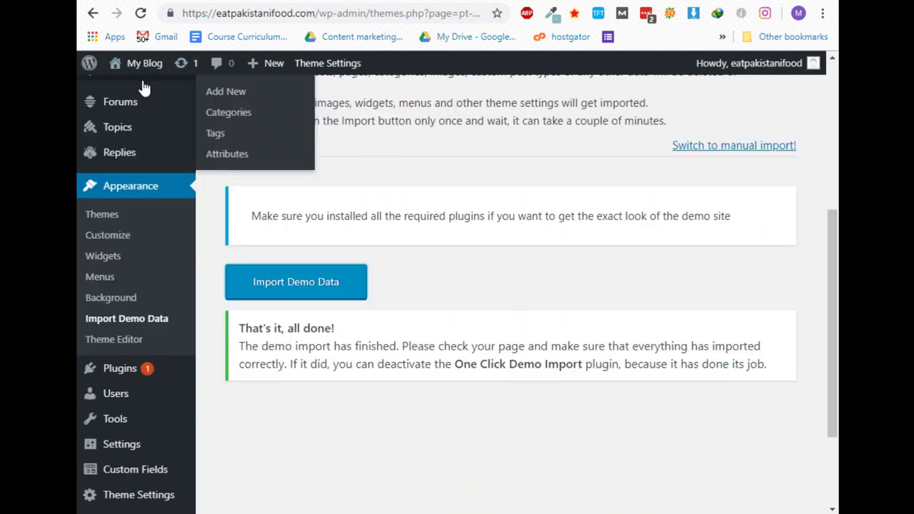
# Open the site's front page in a new tab from the admin and switch to that tab.
pyautogui.moveTo(132, 66)
pyautogui.rightClick(130, 90)
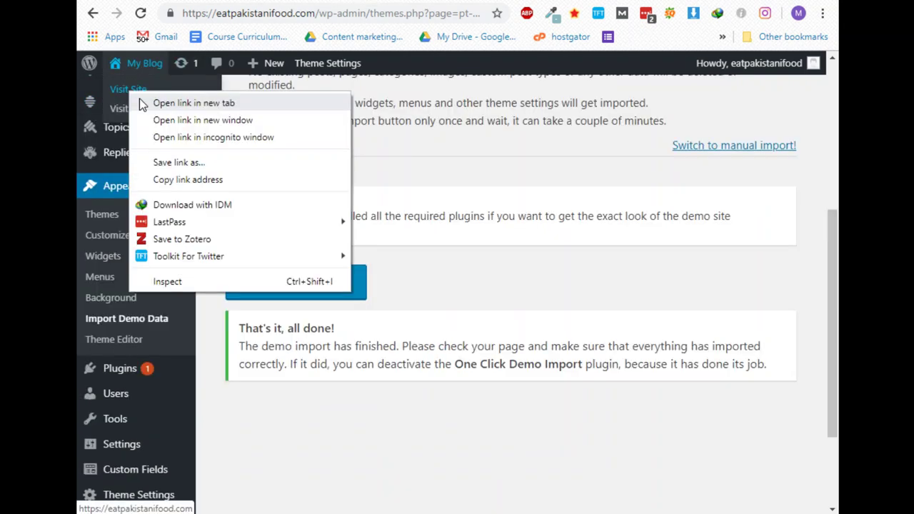
pyautogui.click(142, 104)
pyautogui.hotkey('ctrl', 'Tab')
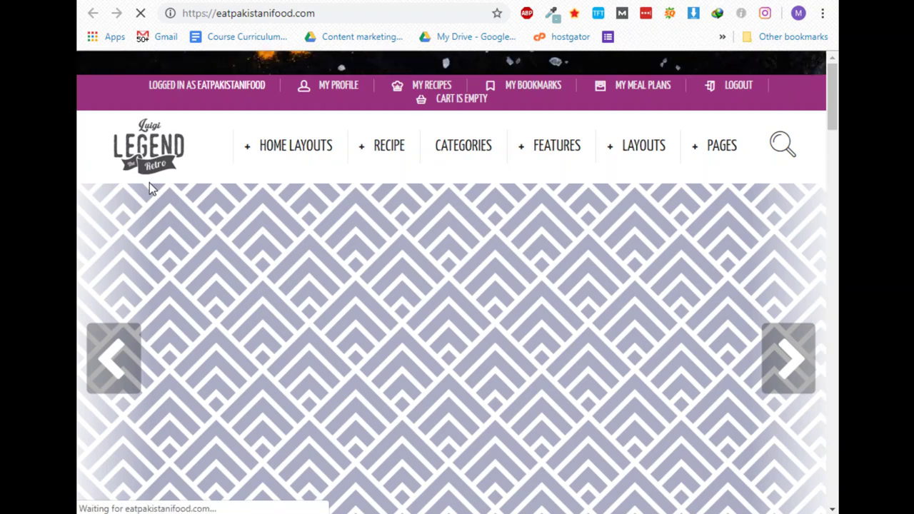
# Examine the imported front page from the recipe slider through the recipe posts and sidebar to the footer widgets and links.
pyautogui.scroll(-7, 203, 386)
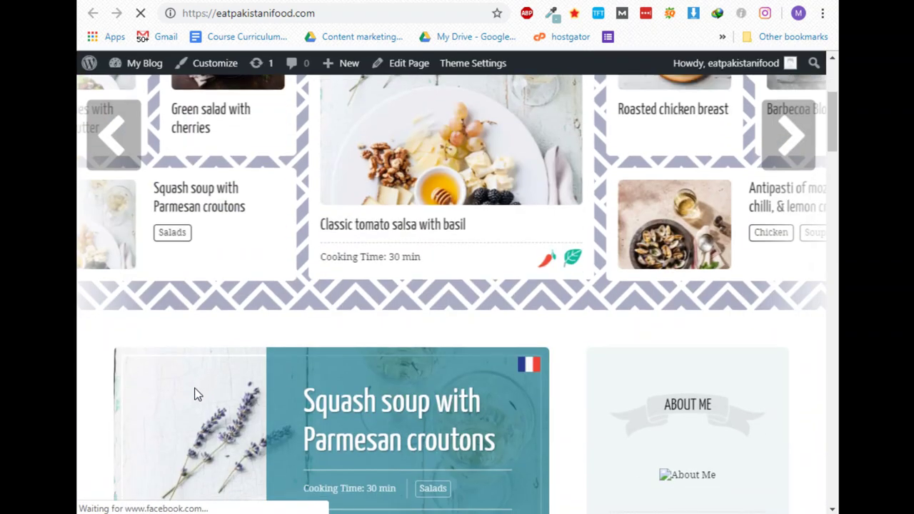
pyautogui.scroll(-4, 154, 377)
pyautogui.scroll(-10, 122, 374)
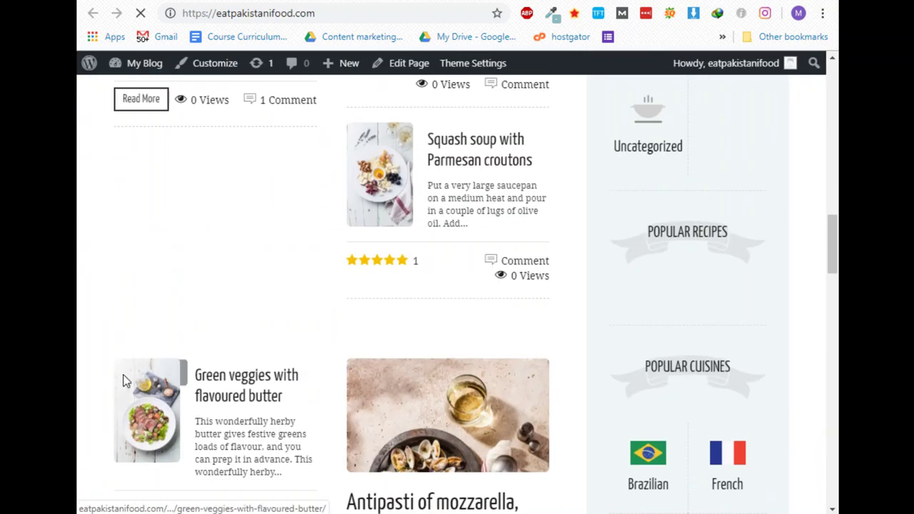
pyautogui.scroll(-15, 122, 380)
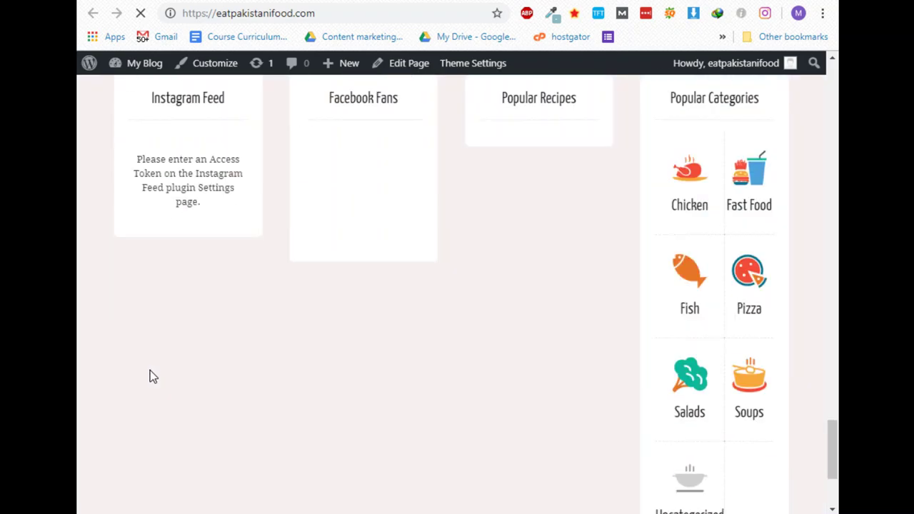
pyautogui.scroll(20, 149, 391)
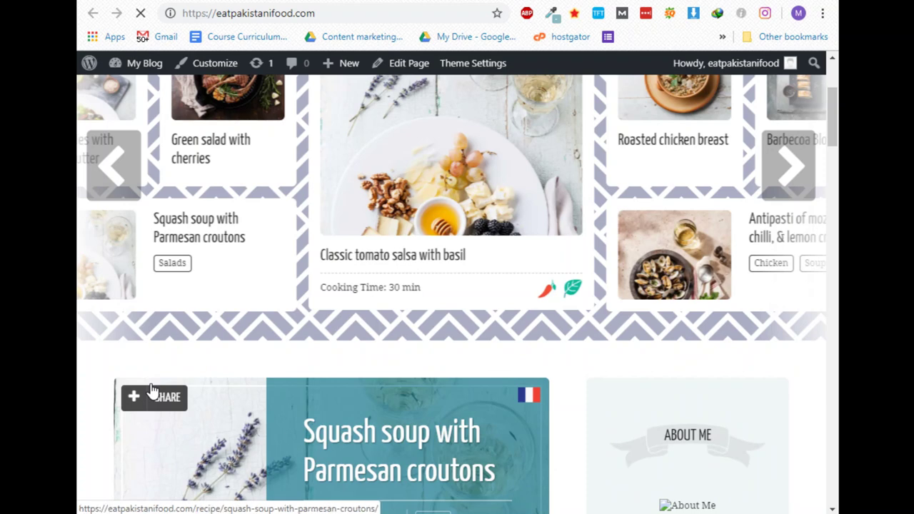
pyautogui.scroll(2, 150, 389)
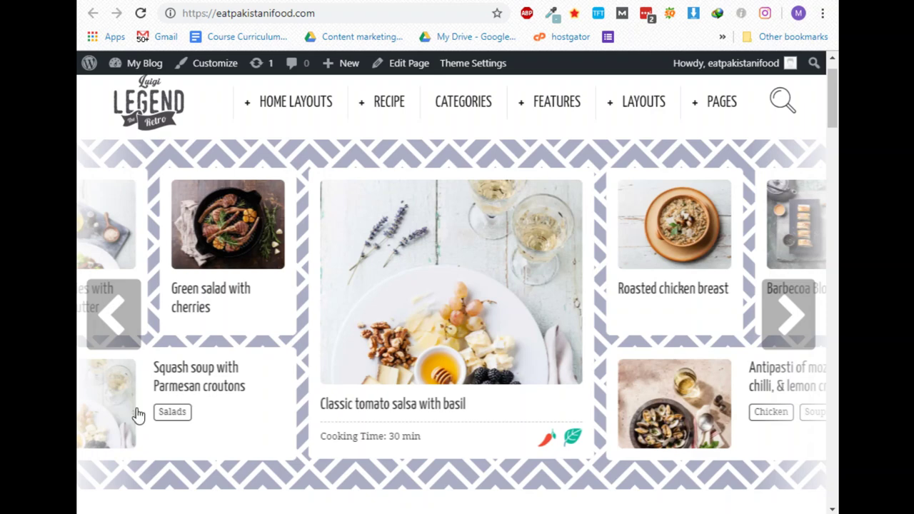
pyautogui.scroll(-5, 143, 404)
pyautogui.scroll(-5, 155, 387)
pyautogui.scroll(-10, 175, 375)
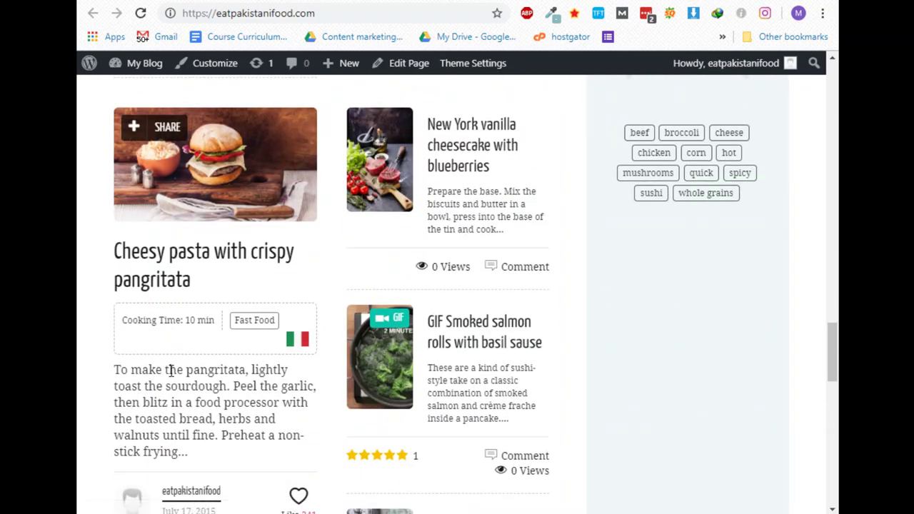
pyautogui.scroll(-5, 167, 383)
pyautogui.scroll(-3, 152, 379)
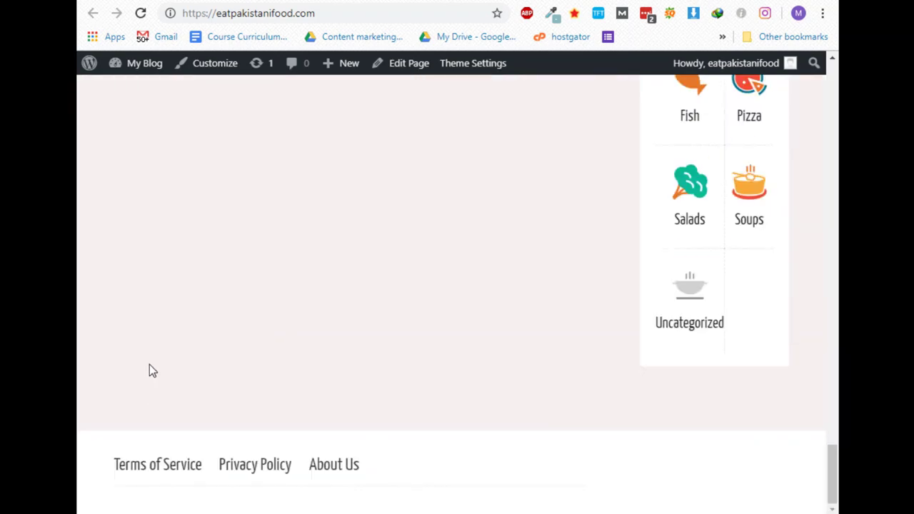
pyautogui.scroll(15, 150, 368)
pyautogui.scroll(8, 149, 367)
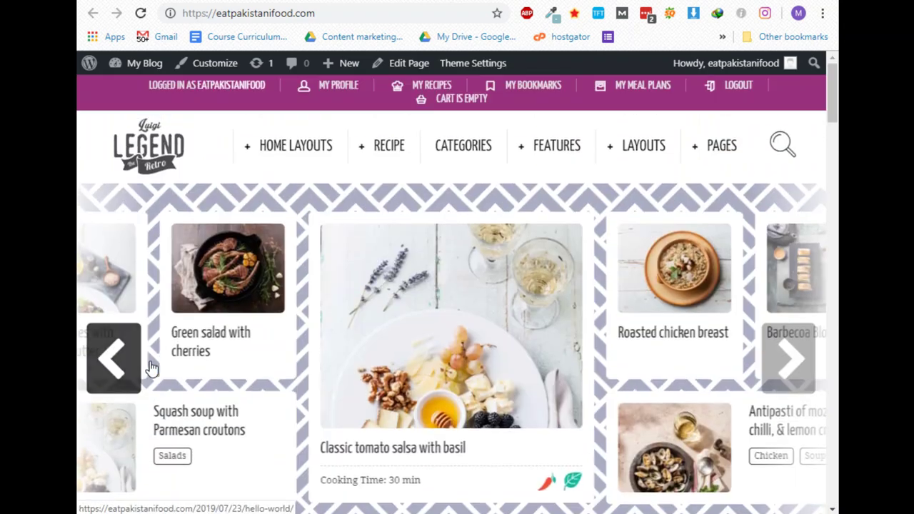
pyautogui.scroll(-12, 147, 357)
pyautogui.scroll(-10, 143, 345)
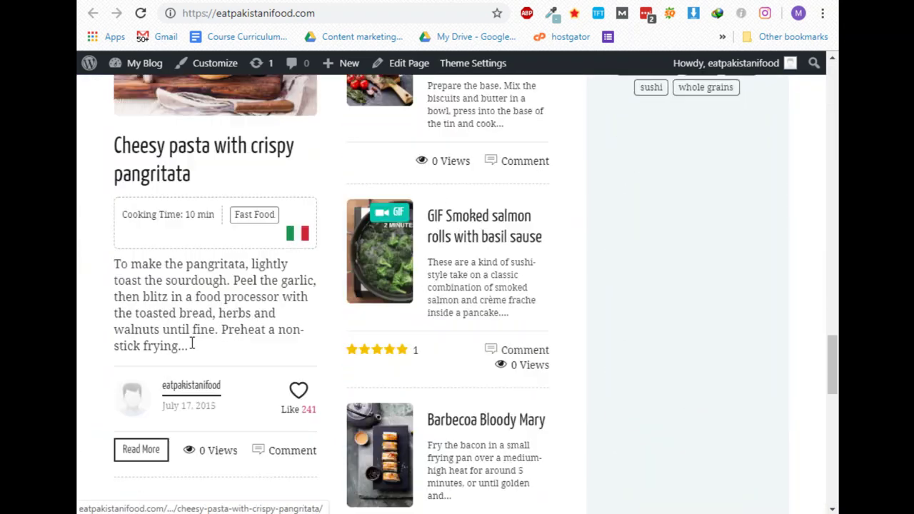
pyautogui.scroll(15, 193, 364)
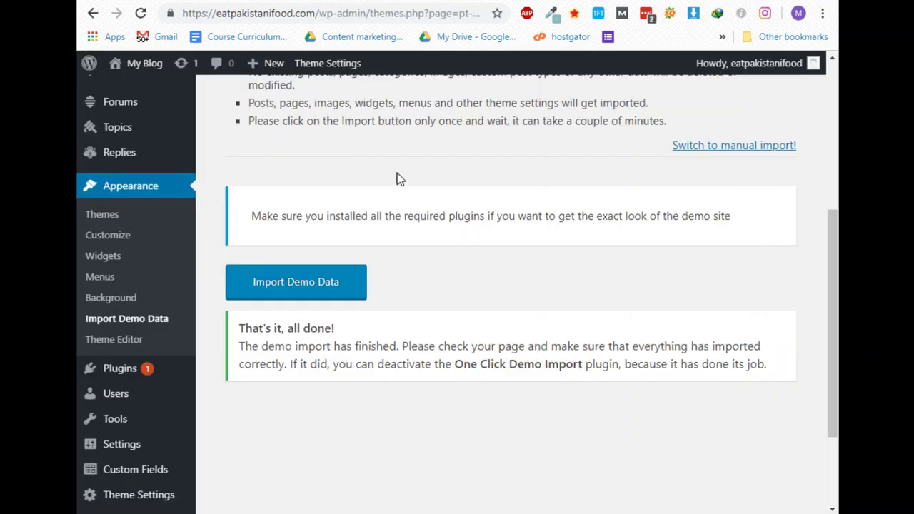
# Open the list of all pages in the admin and look through the imported demo pages.
pyautogui.scroll(3, 395, 179)
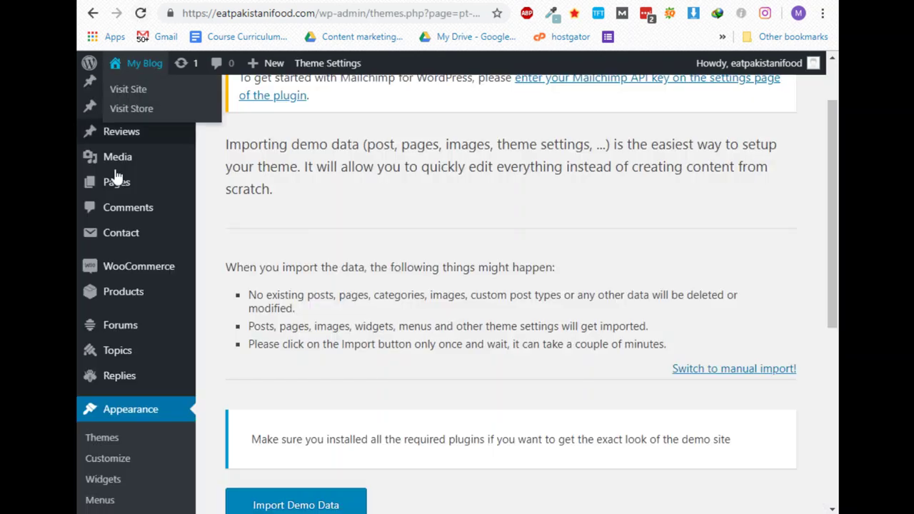
pyautogui.scroll(1, 117, 177)
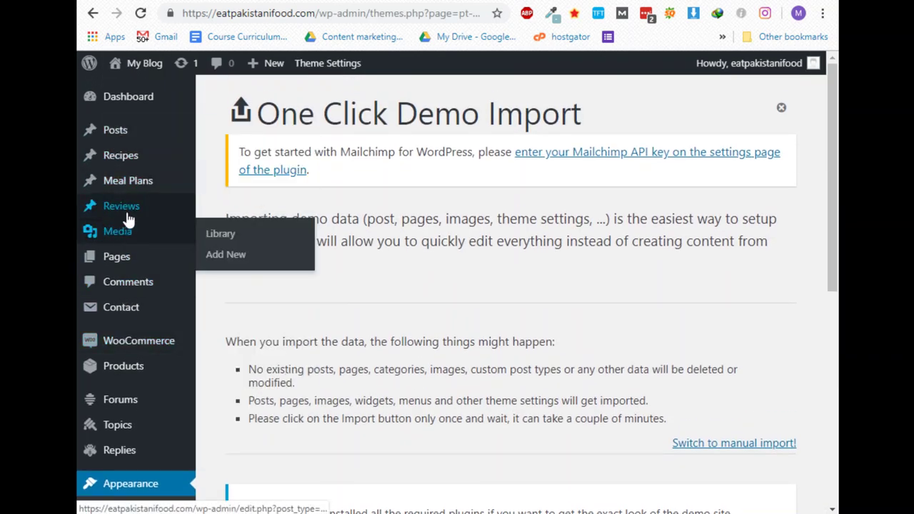
pyautogui.click(130, 256)
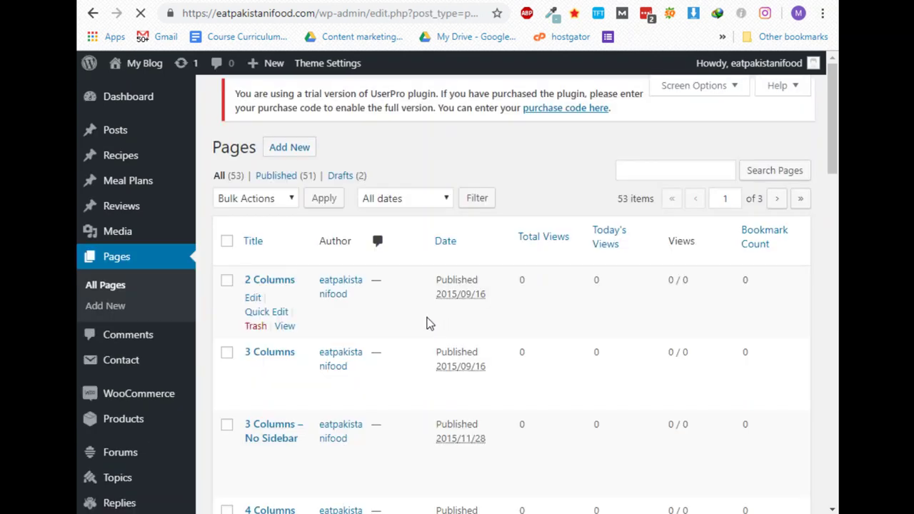
pyautogui.scroll(-18, 427, 323)
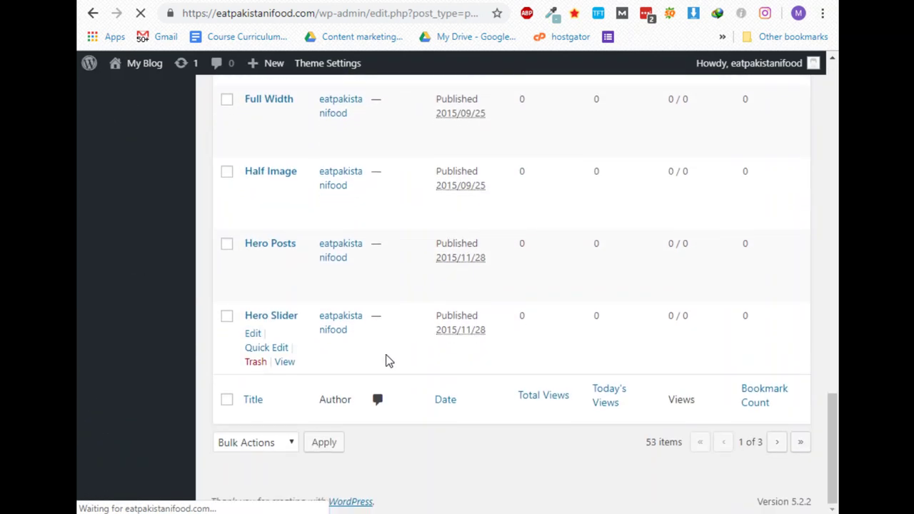
pyautogui.scroll(20, 386, 361)
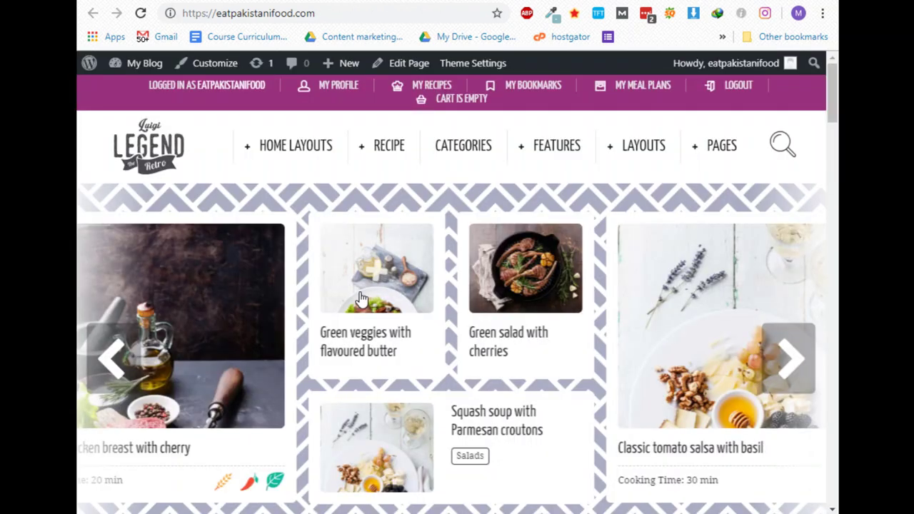
# Review the front page's recipe slider, featured recipe and sidebar widgets in the site tab.
pyautogui.scroll(-4, 371, 250)
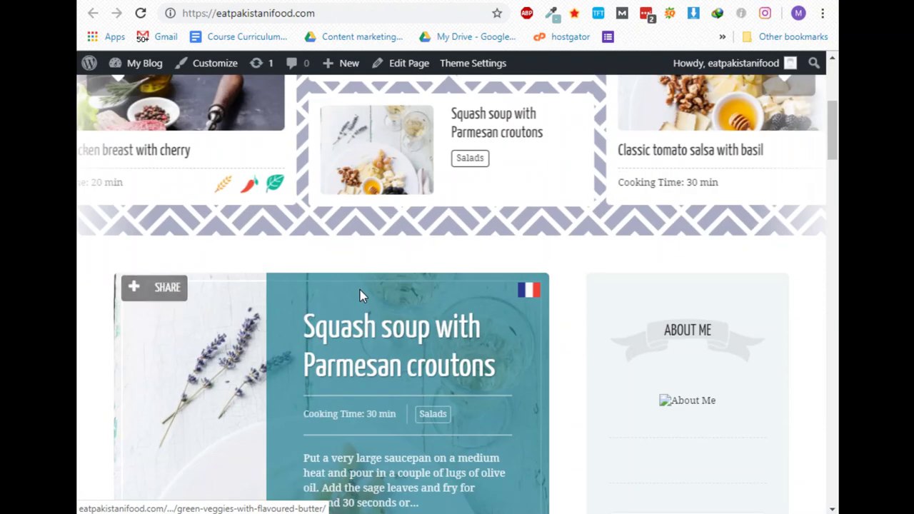
pyautogui.scroll(-5, 361, 295)
pyautogui.scroll(2, 361, 296)
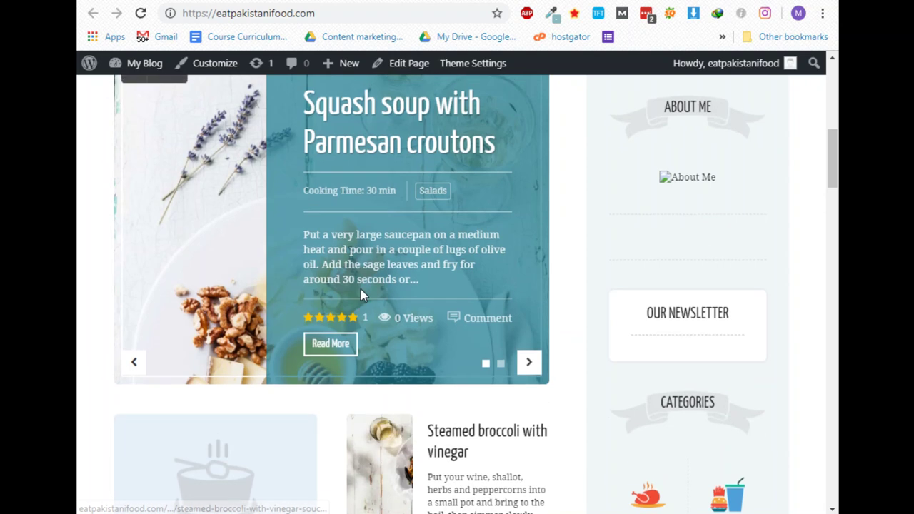
pyautogui.scroll(1, 361, 296)
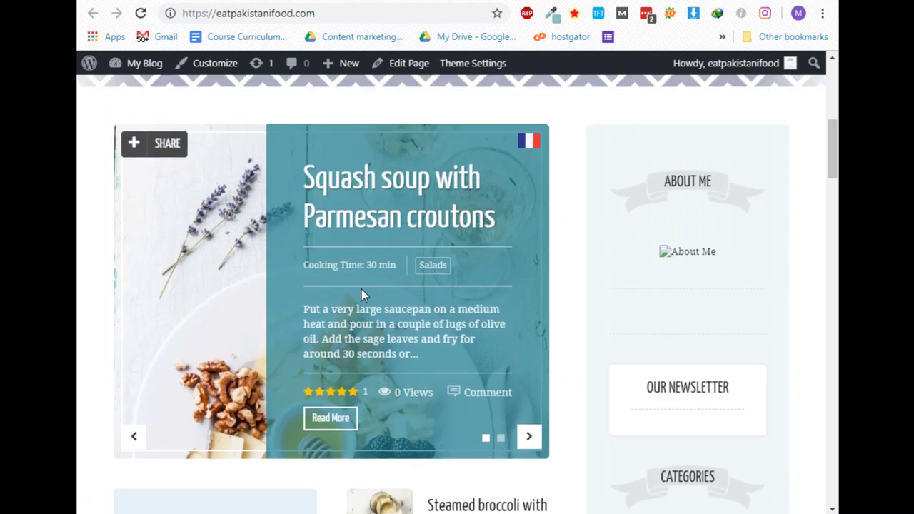